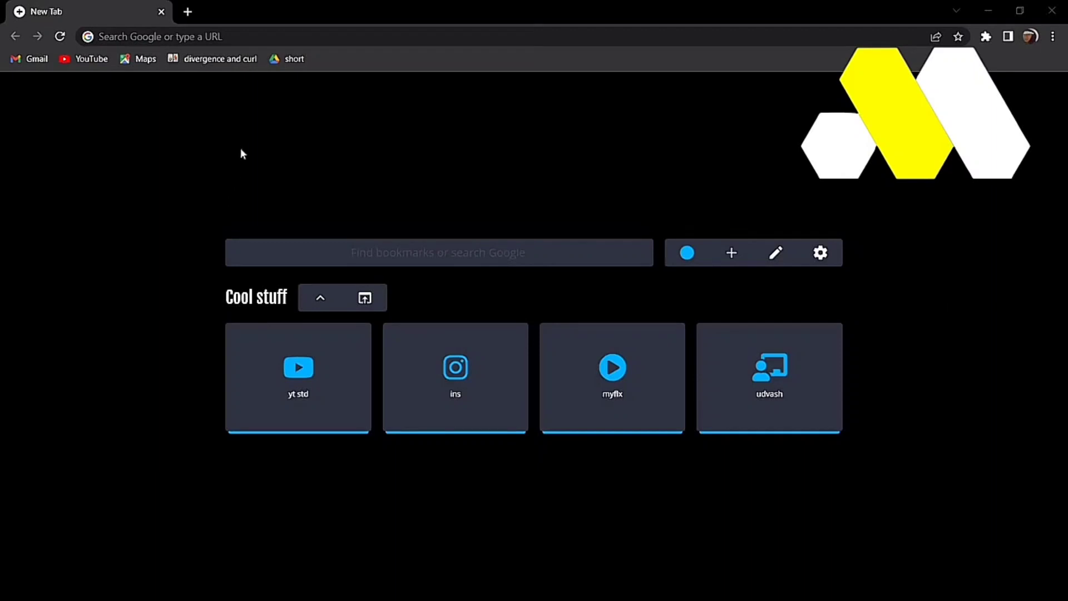
# Step: Load the pantheon.io website in Chrome's address bar
pyautogui.click(285, 44)
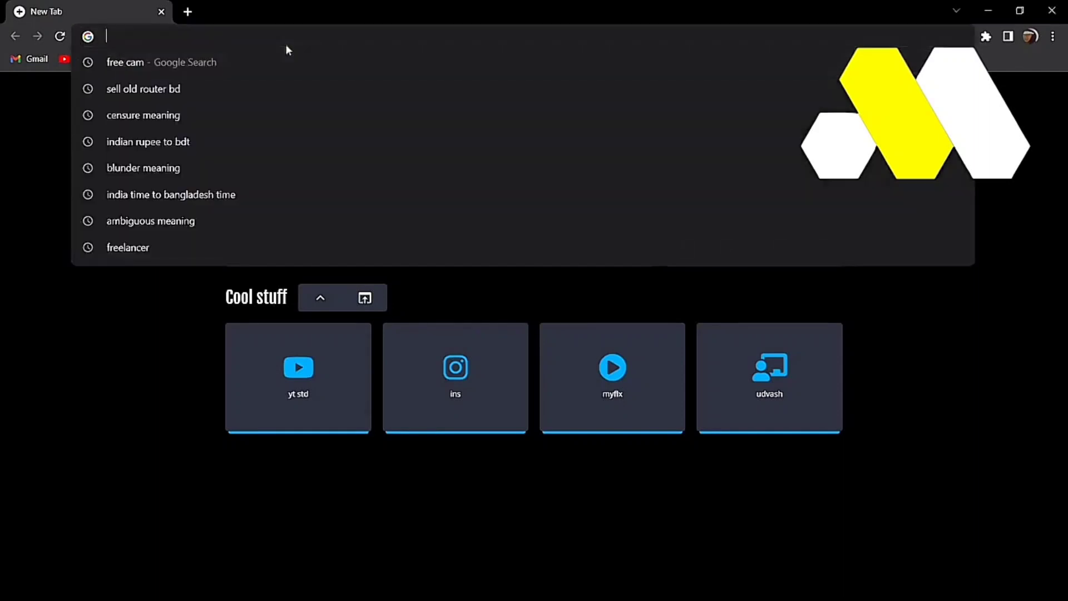
pyautogui.write('penth')
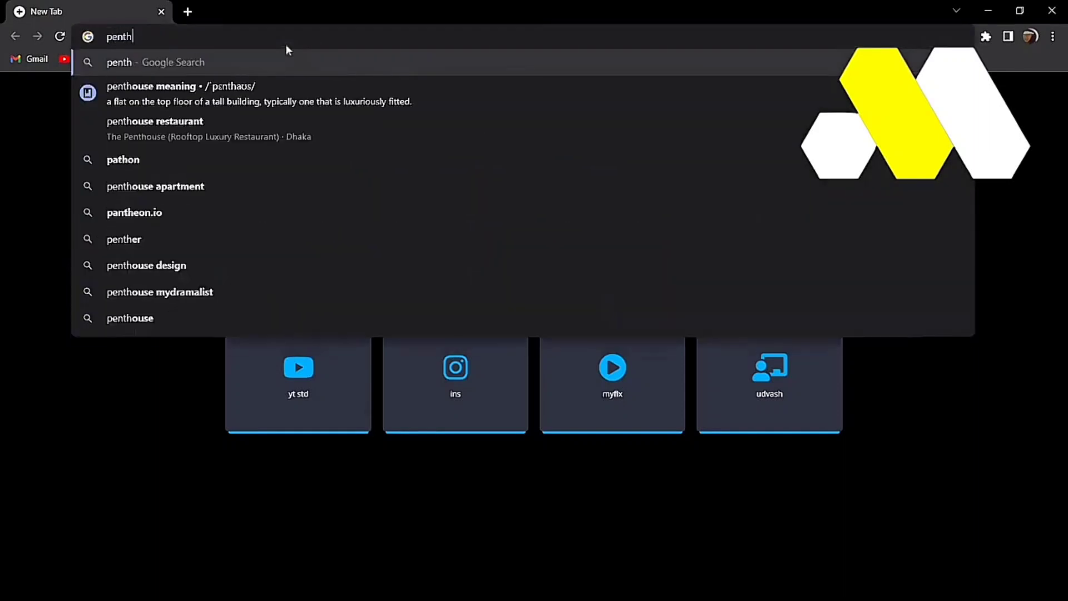
pyautogui.press('BackSpace')
pyautogui.press('BackSpace')
pyautogui.press('BackSpace')
pyautogui.write('antheon')
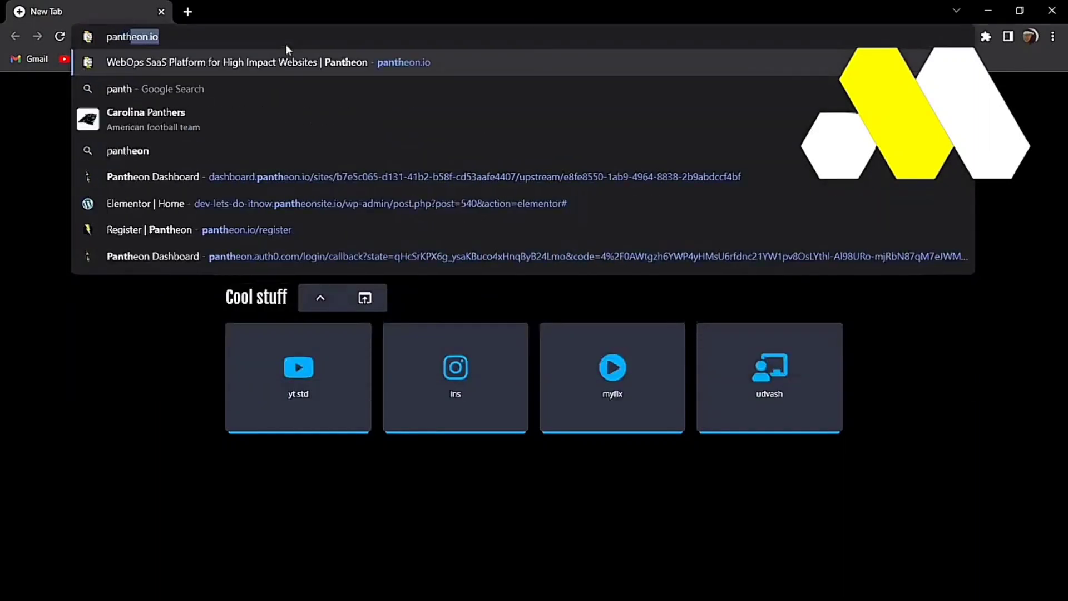
pyautogui.write('.io')
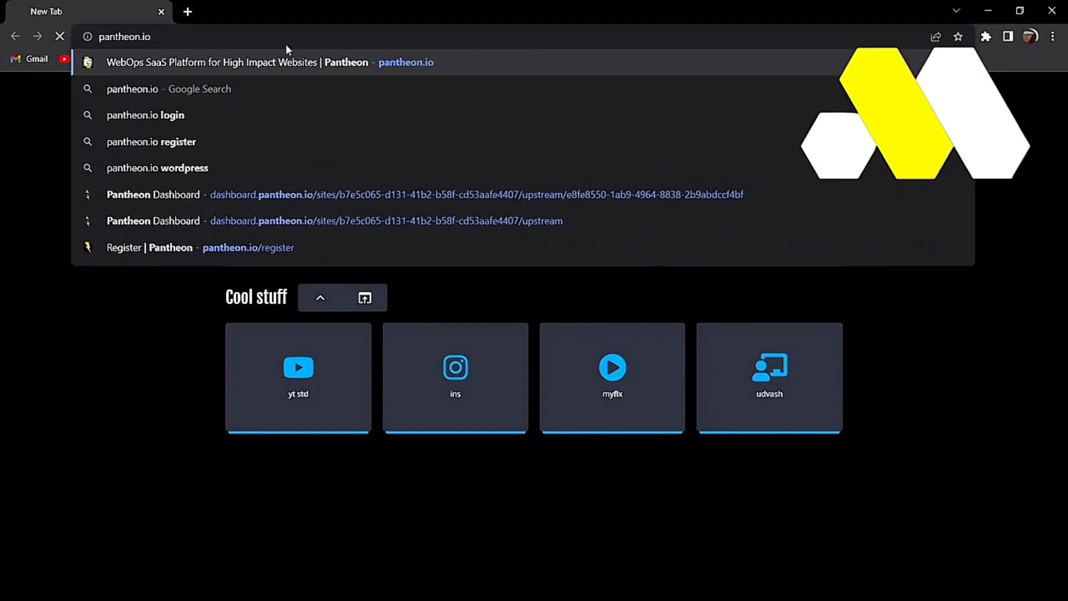
pyautogui.press('Return')
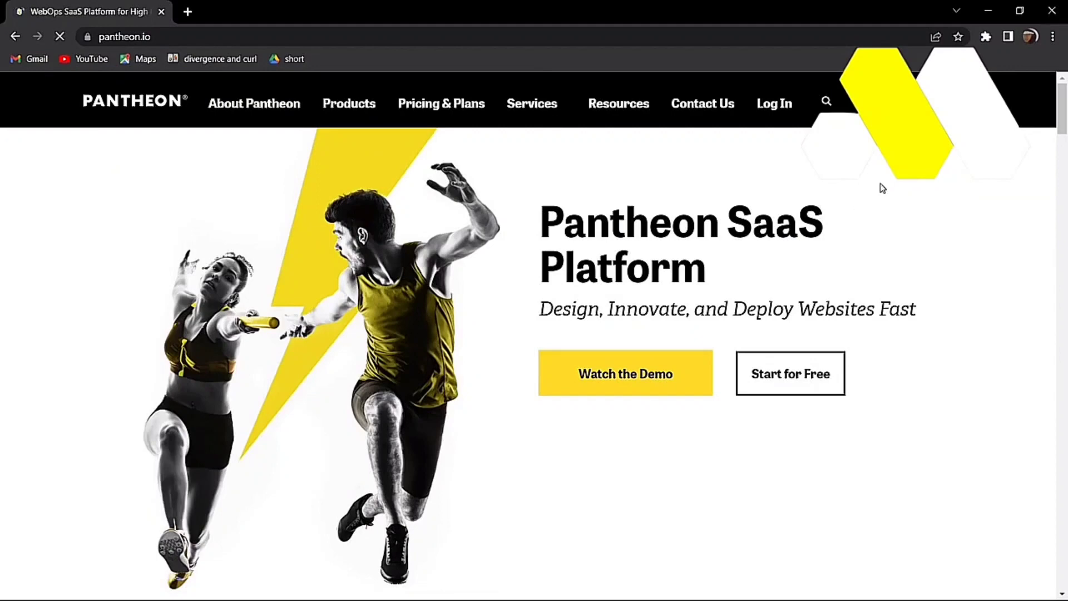
# Step: Open Pantheon's Start for Free sign-up form and fill in Chrome's suggested strong password
pyautogui.click(791, 374)
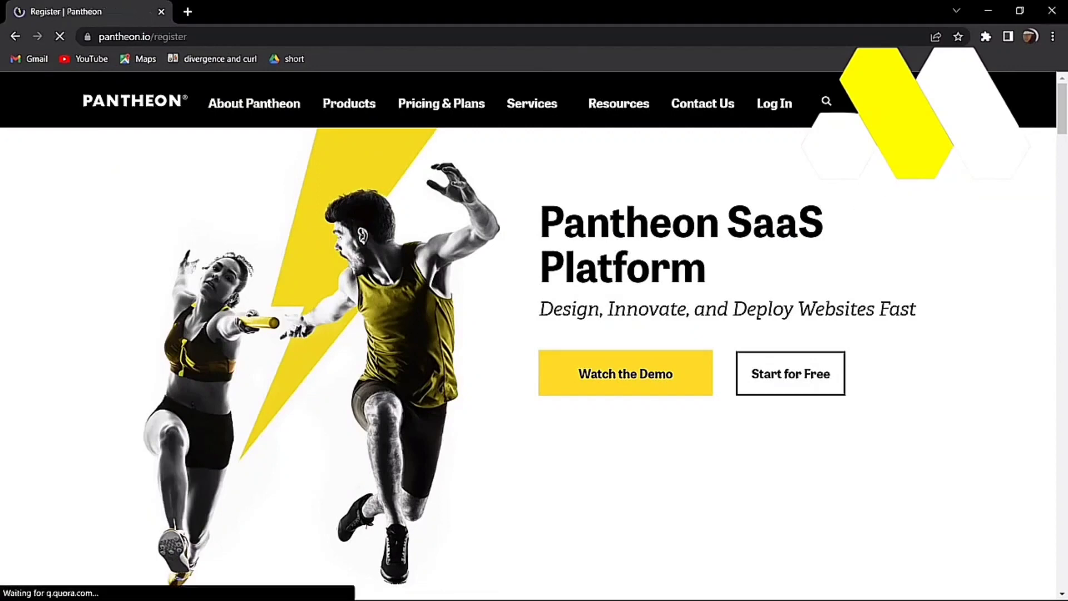
pyautogui.scroll(-3, 760, 405)
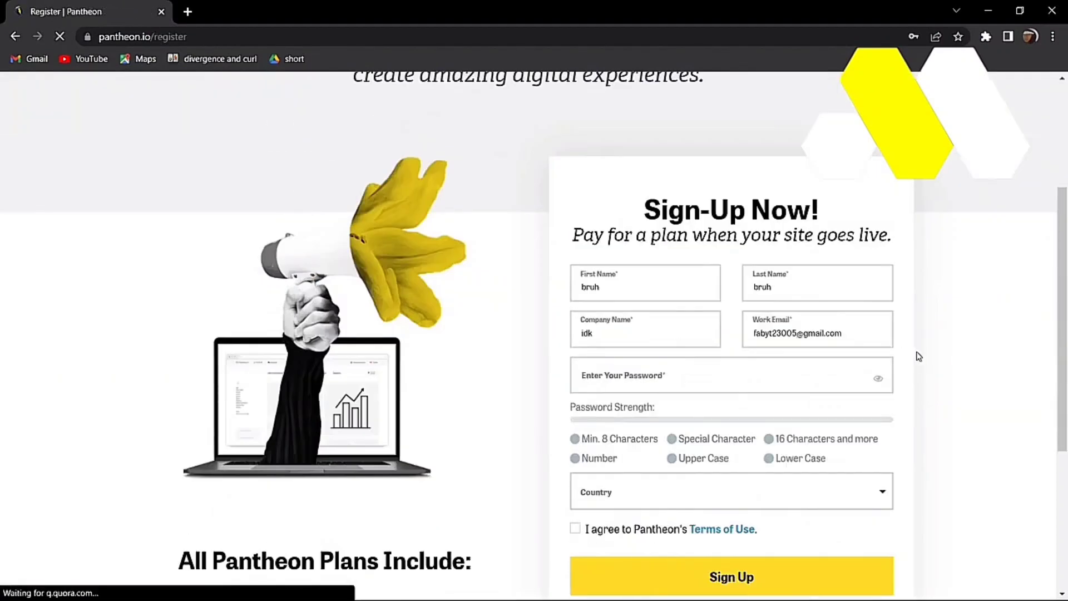
pyautogui.scroll(-3, 946, 340)
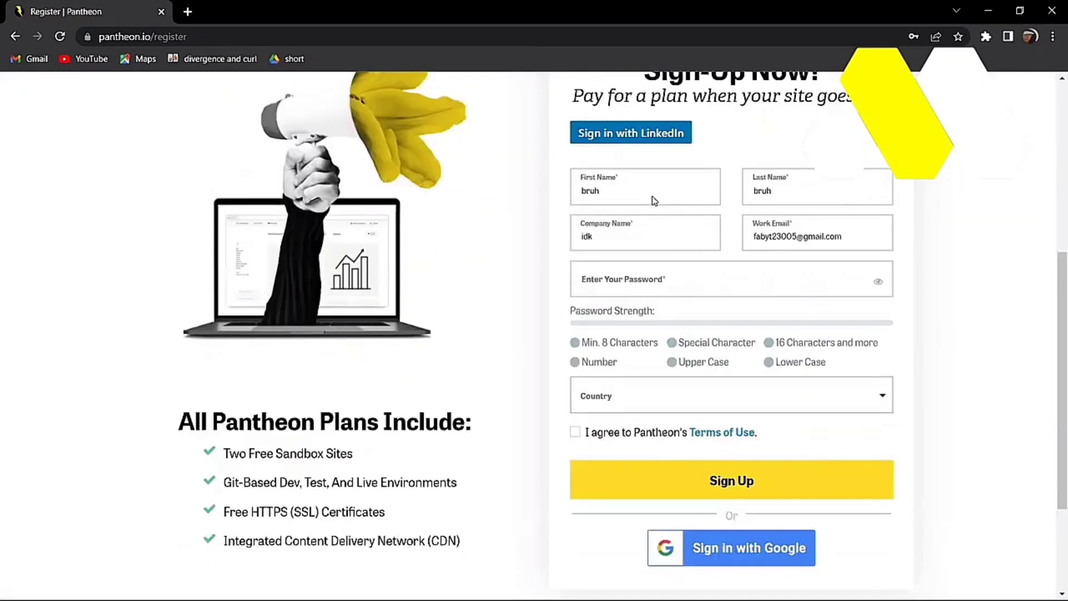
pyautogui.click(635, 288)
pyautogui.click(713, 354)
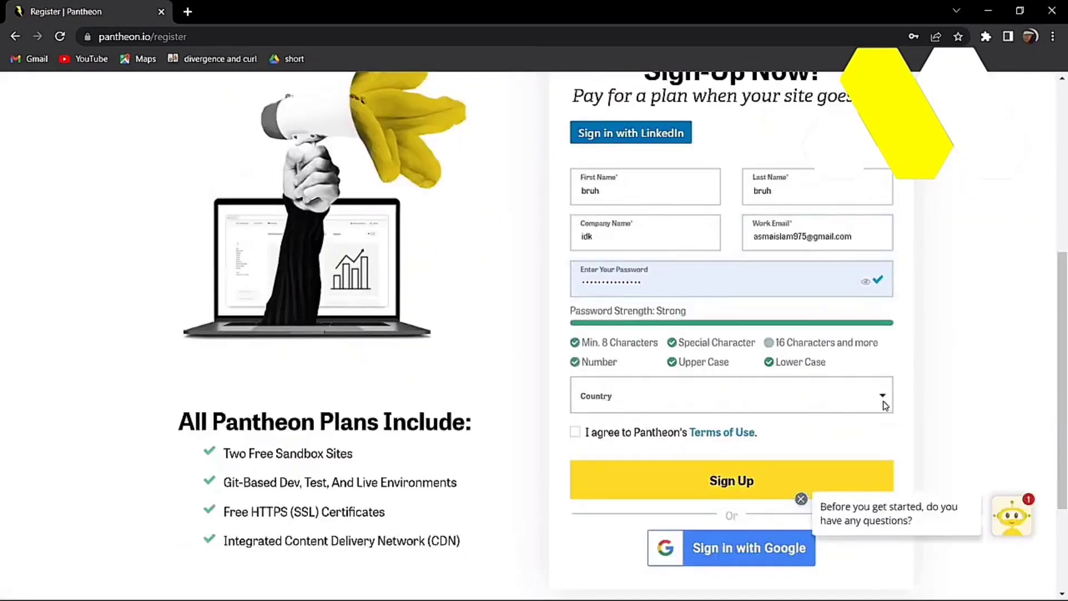
# Step: Choose Bangladesh as the country, accept the Terms of Use, and submit the sign-up
pyautogui.click(745, 385)
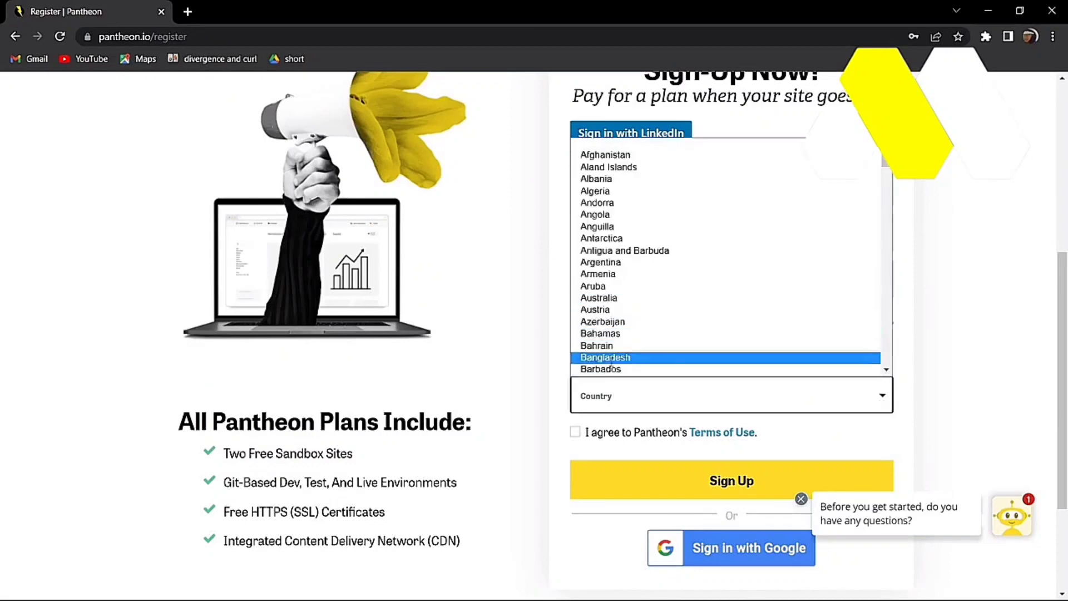
pyautogui.click(618, 359)
pyautogui.scroll(-1, 577, 445)
pyautogui.click(577, 443)
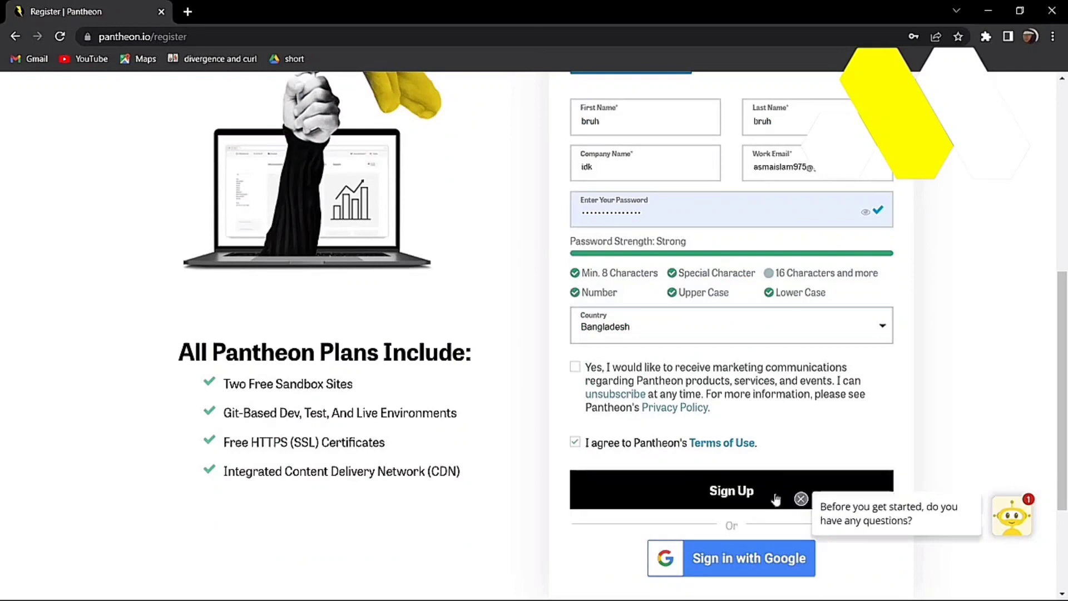
pyautogui.click(727, 498)
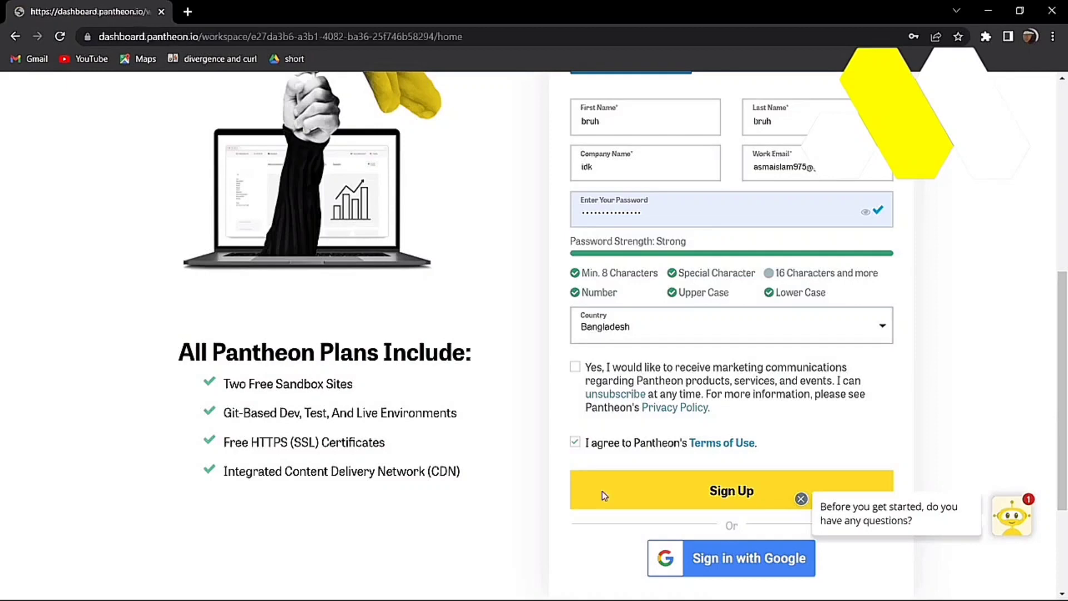
# Step: Dismiss the save-password prompt and start a new WordPress site from the Sites list
pyautogui.click(687, 303)
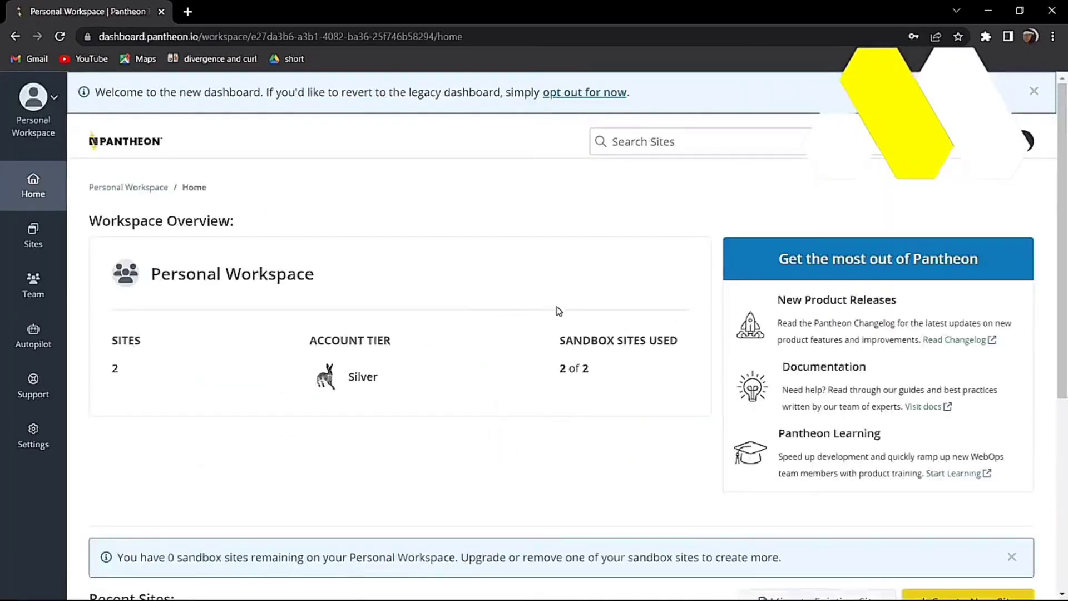
pyautogui.click(28, 238)
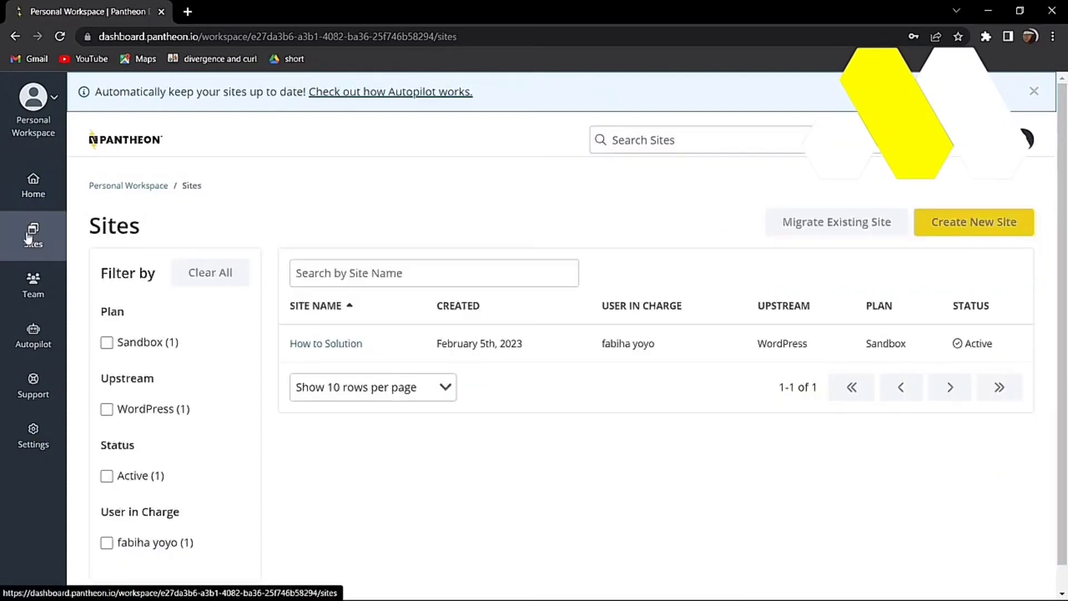
pyautogui.click(967, 223)
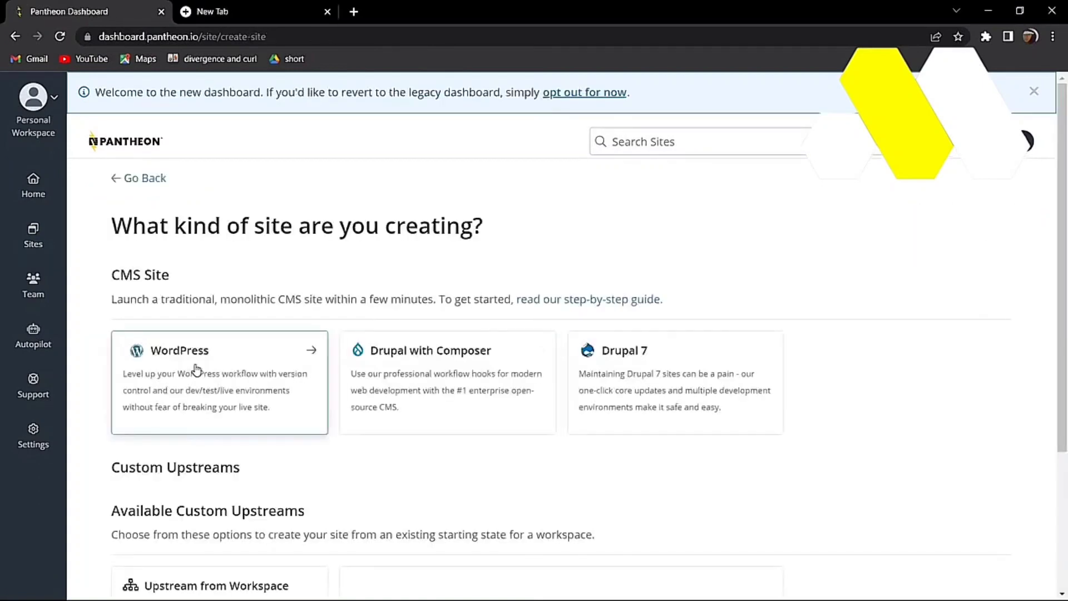
pyautogui.click(195, 363)
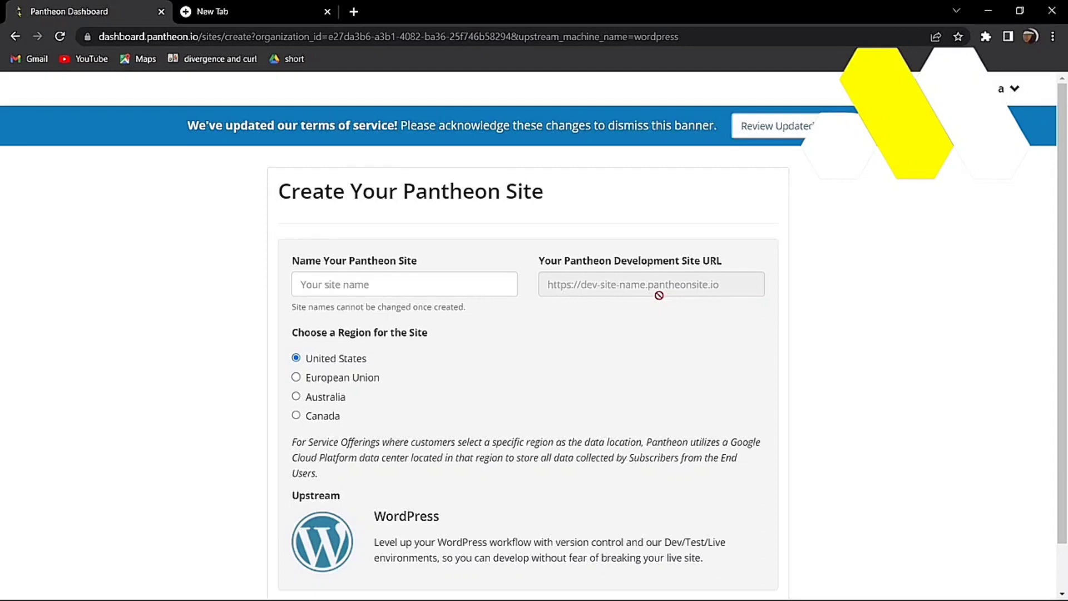
# Step: Name the new site tutorialhtsnow, keep the United States region, and continue to deployment
pyautogui.click(366, 281)
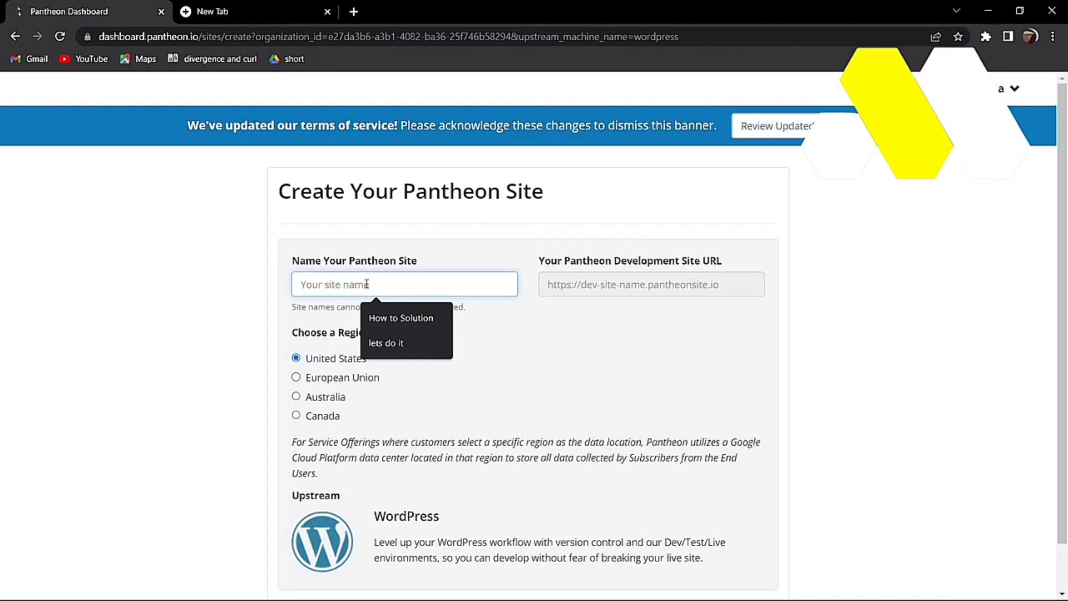
pyautogui.write('tutoi')
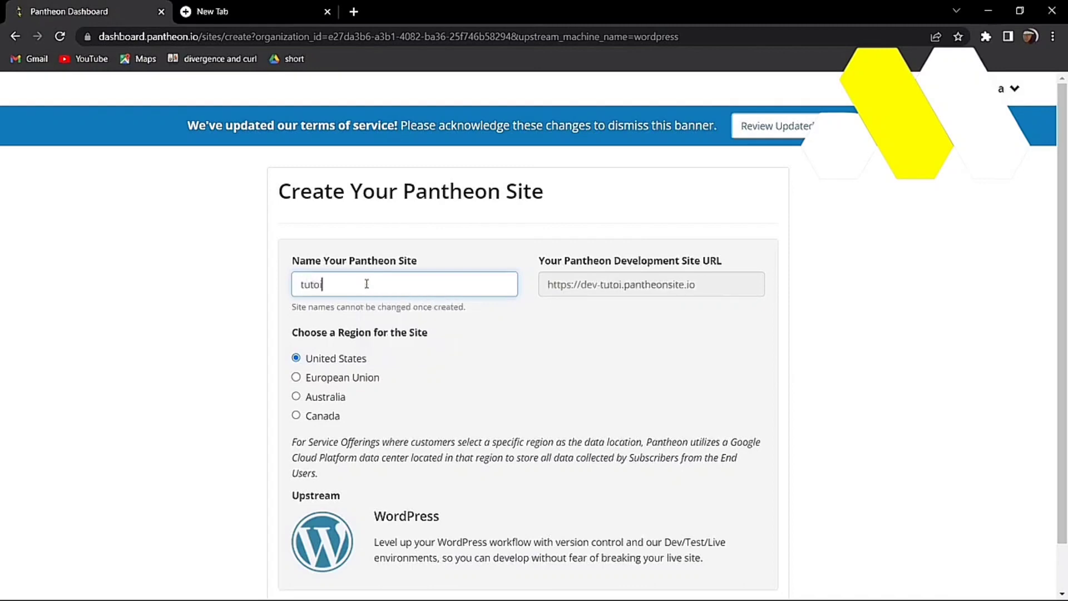
pyautogui.press('BackSpace')
pyautogui.write('rial')
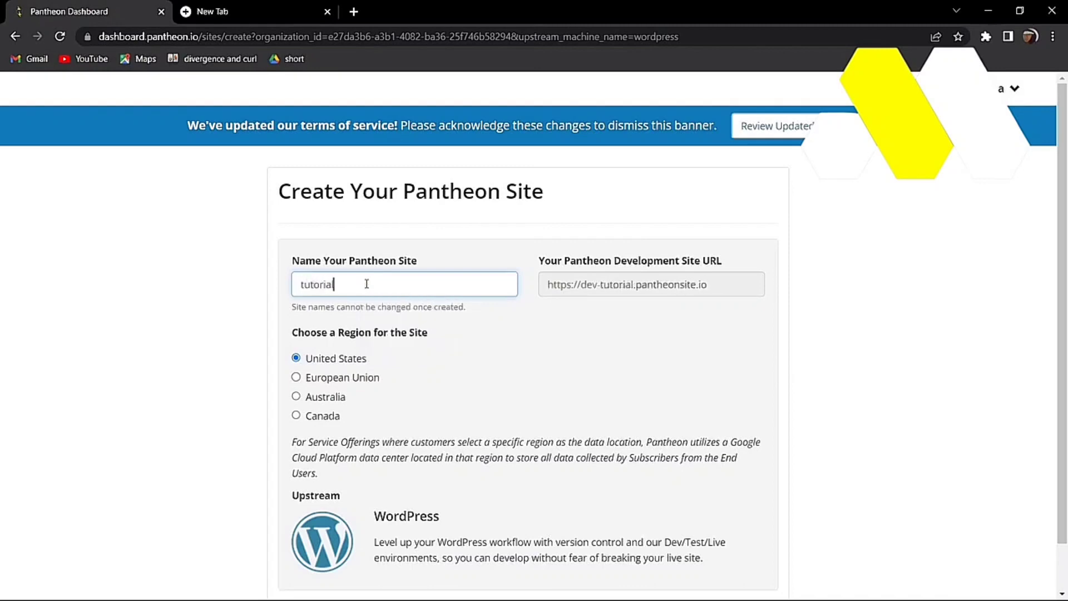
pyautogui.write('htsnow')
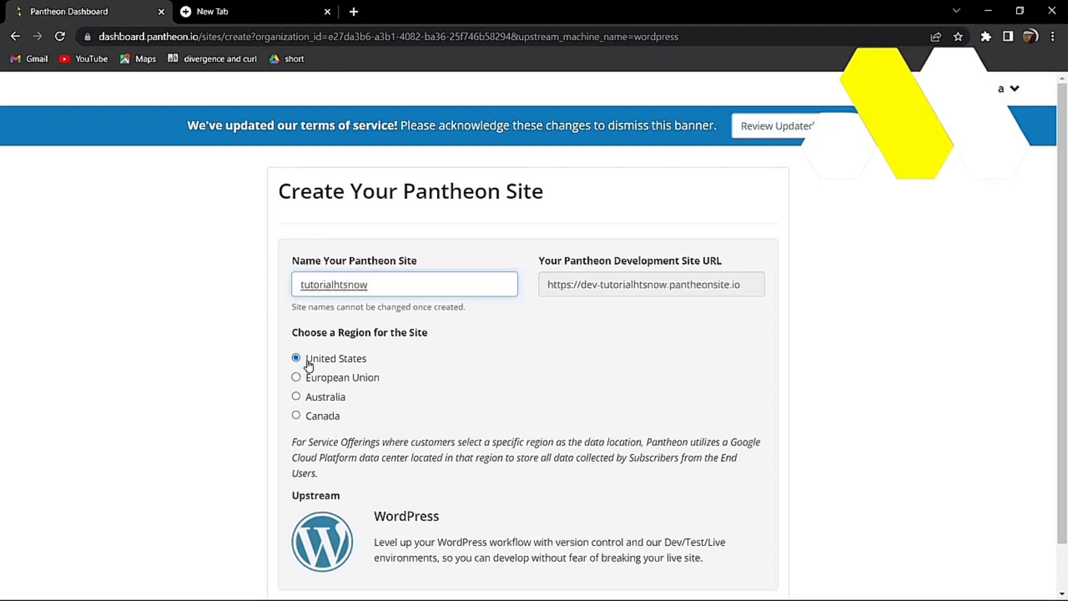
pyautogui.scroll(-1, 389, 501)
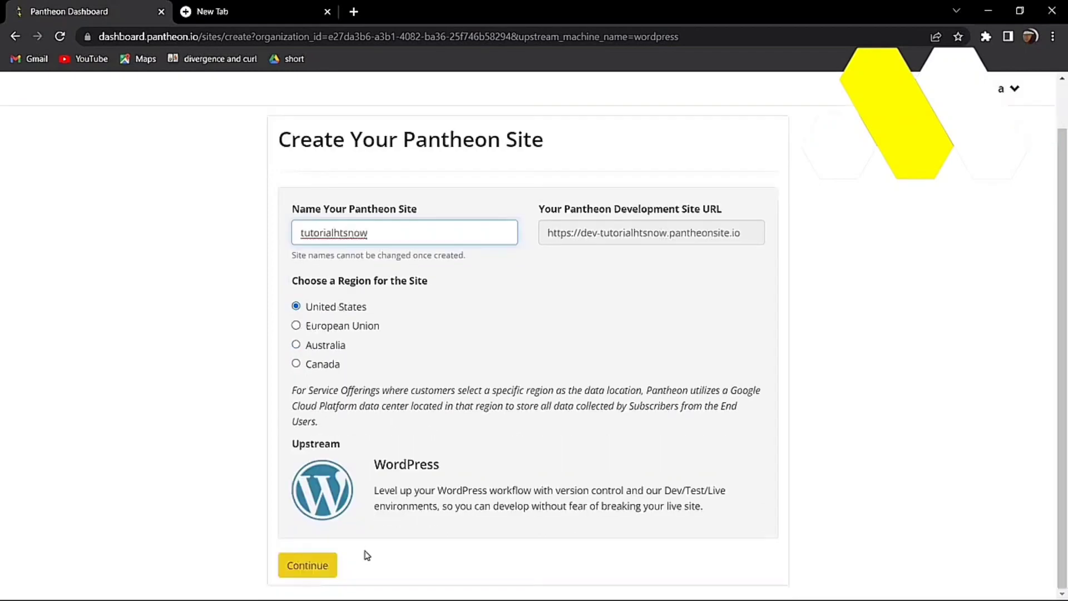
pyautogui.click(334, 566)
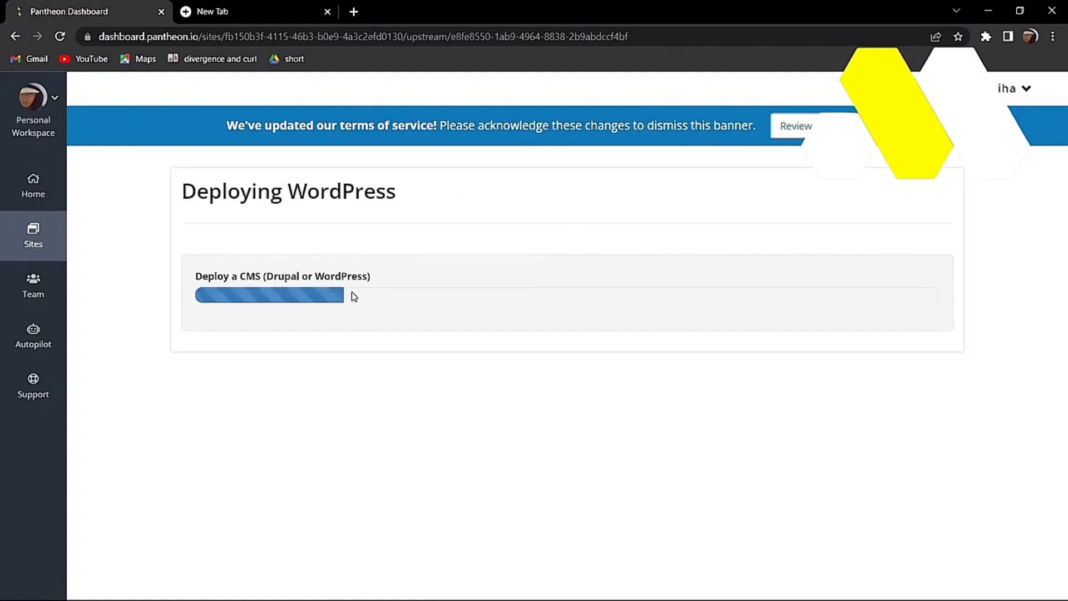
# Step: Close the extra tab and open tutorialhtsnow's development site from its Pantheon dashboard
pyautogui.click(328, 11)
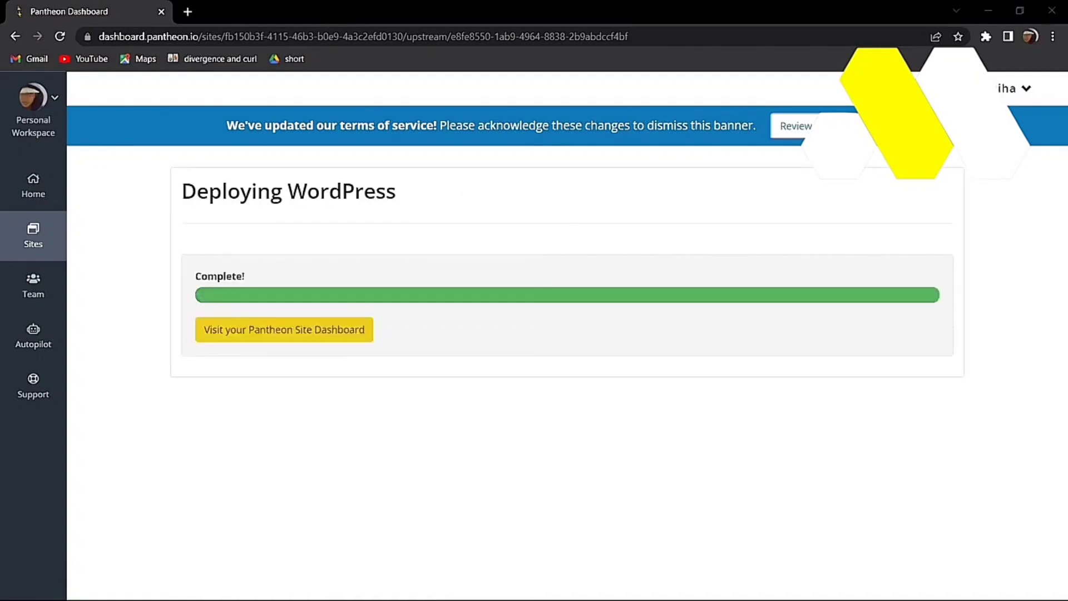
pyautogui.click(295, 338)
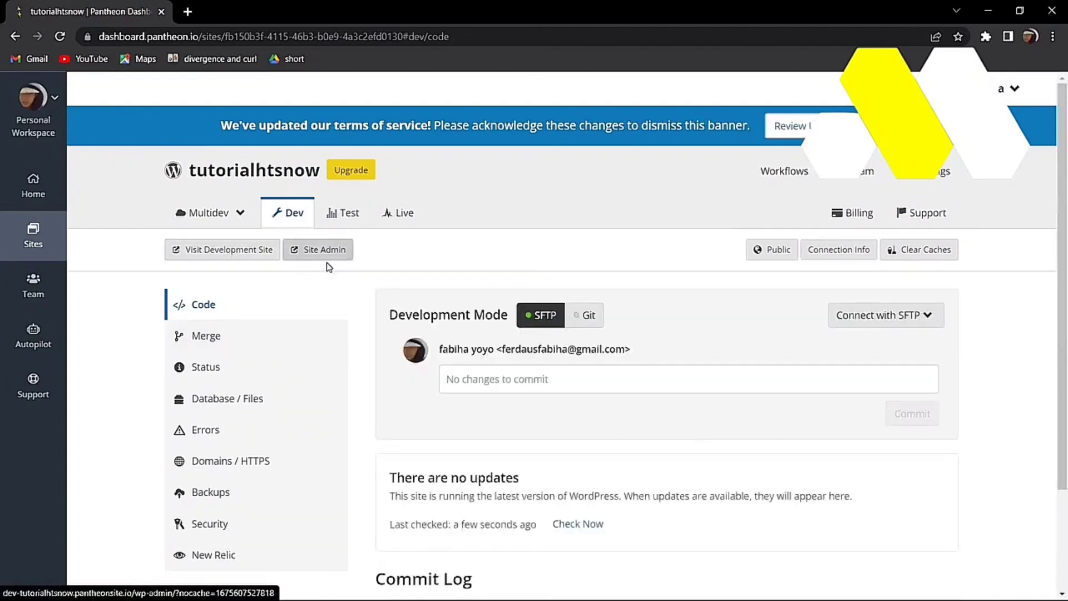
pyautogui.click(217, 256)
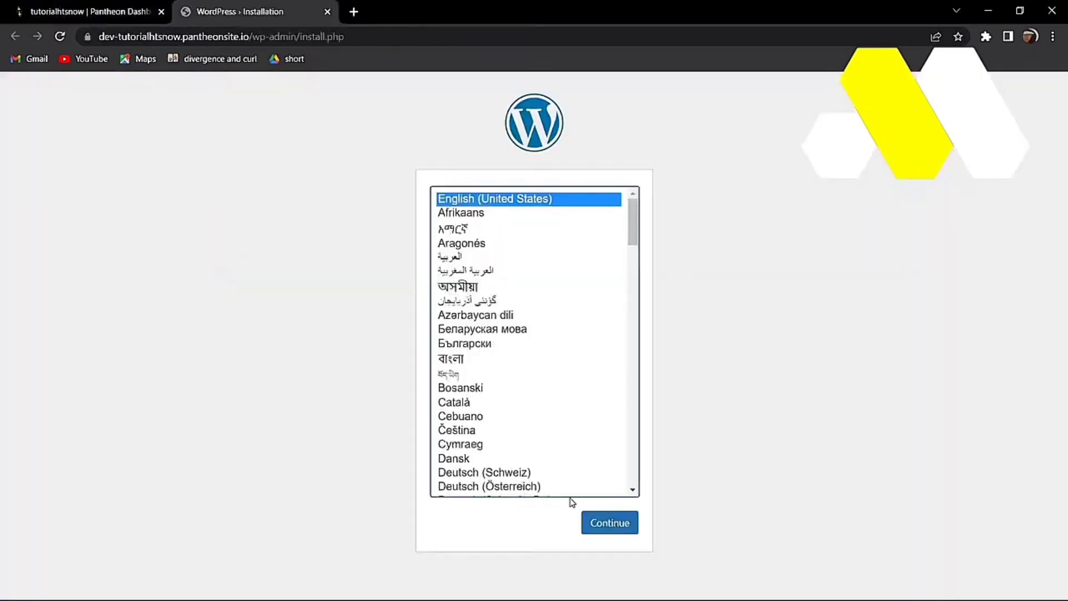
# Step: Choose English (United States), hide the generated password, and enter the site title TUtorialhtsnow
pyautogui.click(596, 525)
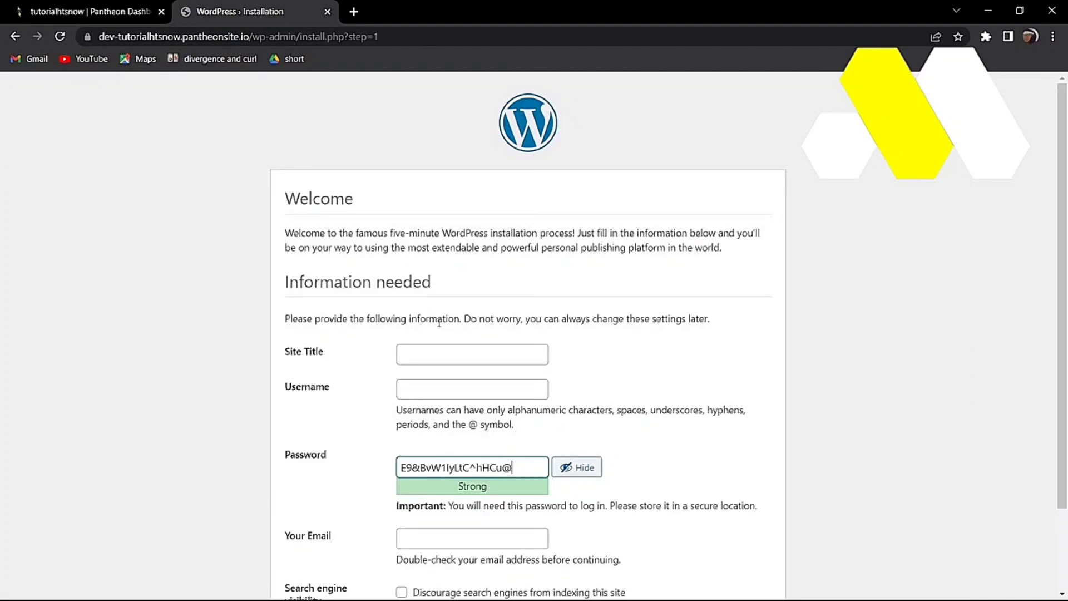
pyautogui.click(563, 467)
pyautogui.click(439, 362)
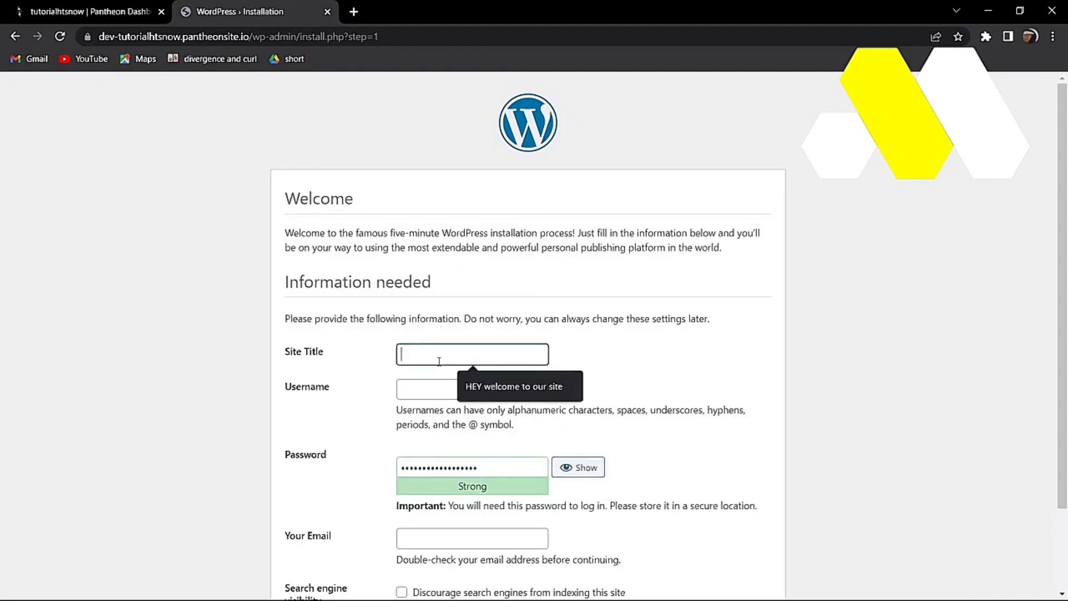
pyautogui.write('TUtori')
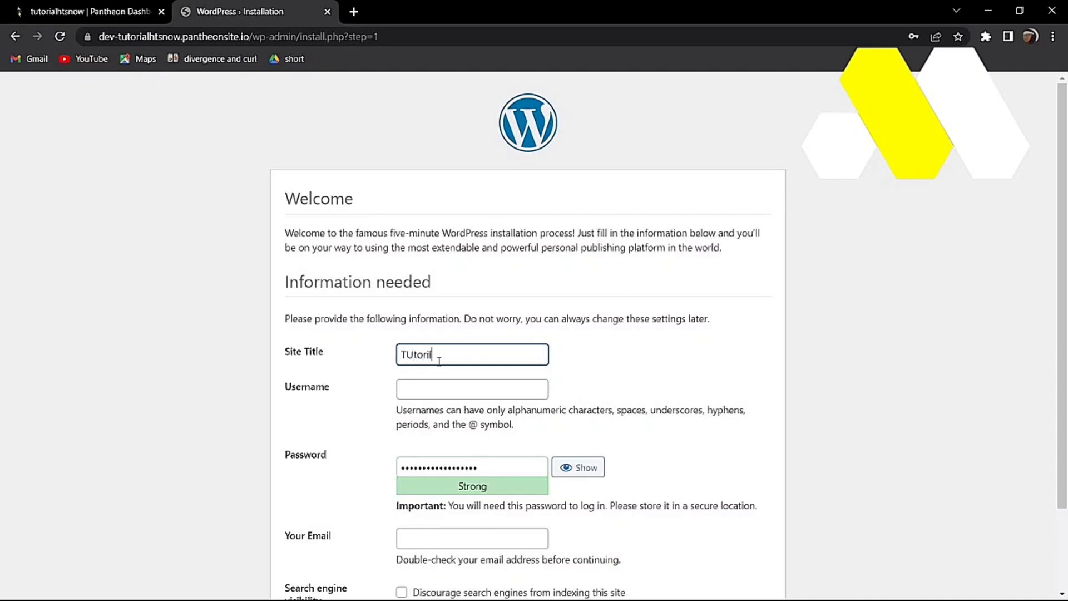
pyautogui.write('alhtsnow')
# Step: Enter the admin username and the admin's e-mail address, then install WordPress
pyautogui.click(415, 388)
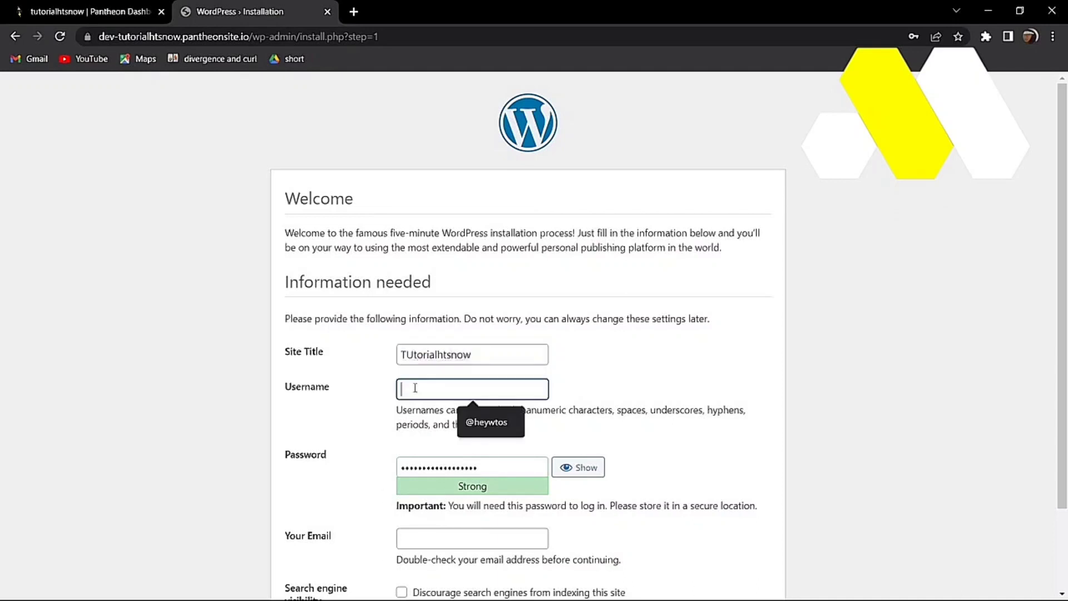
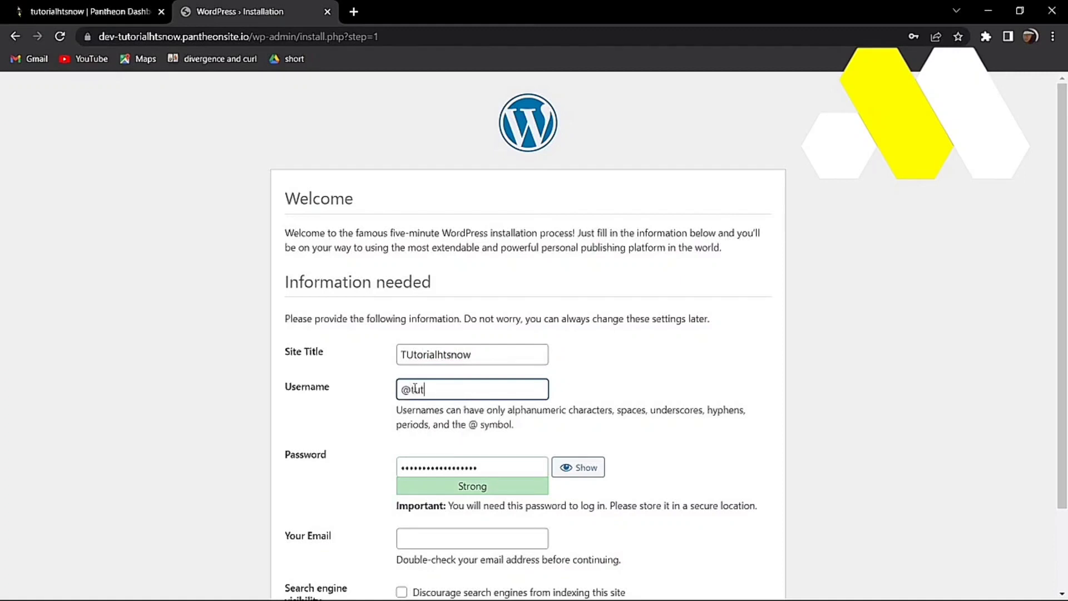
pyautogui.scroll(-1, 396, 474)
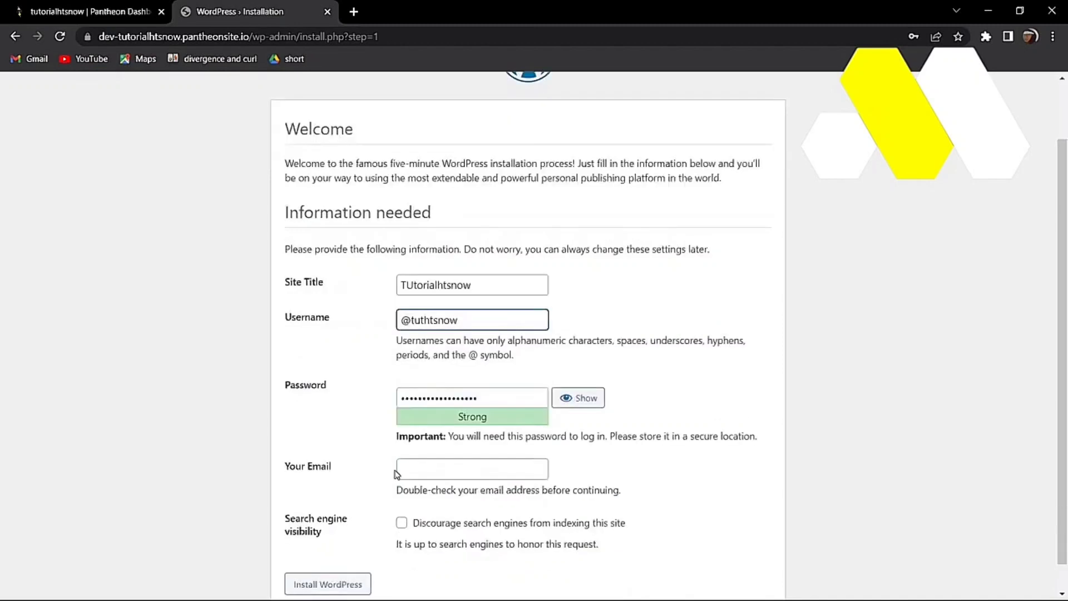
pyautogui.click(469, 474)
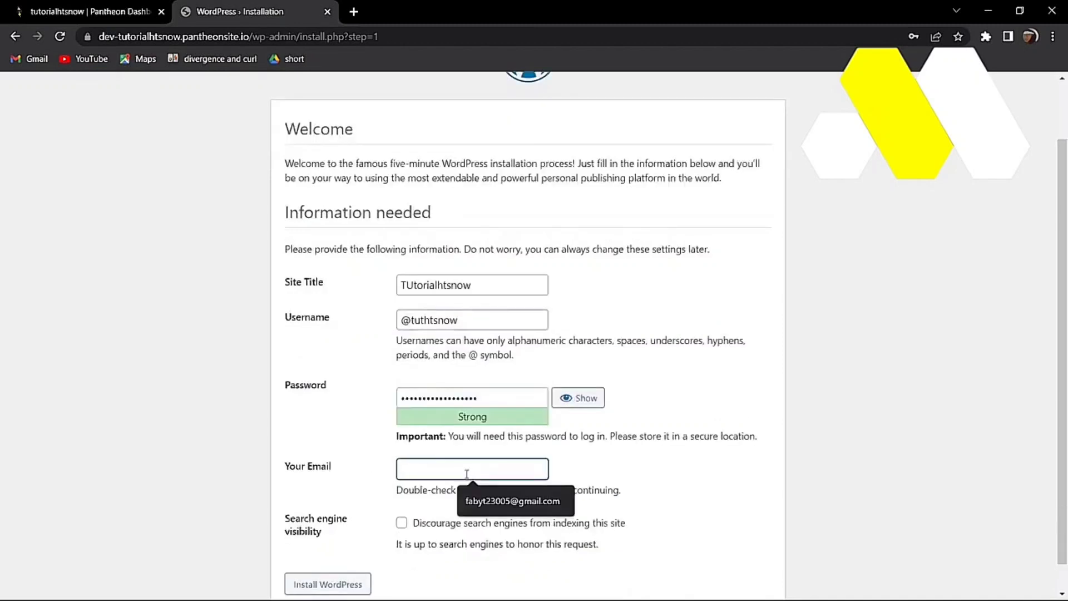
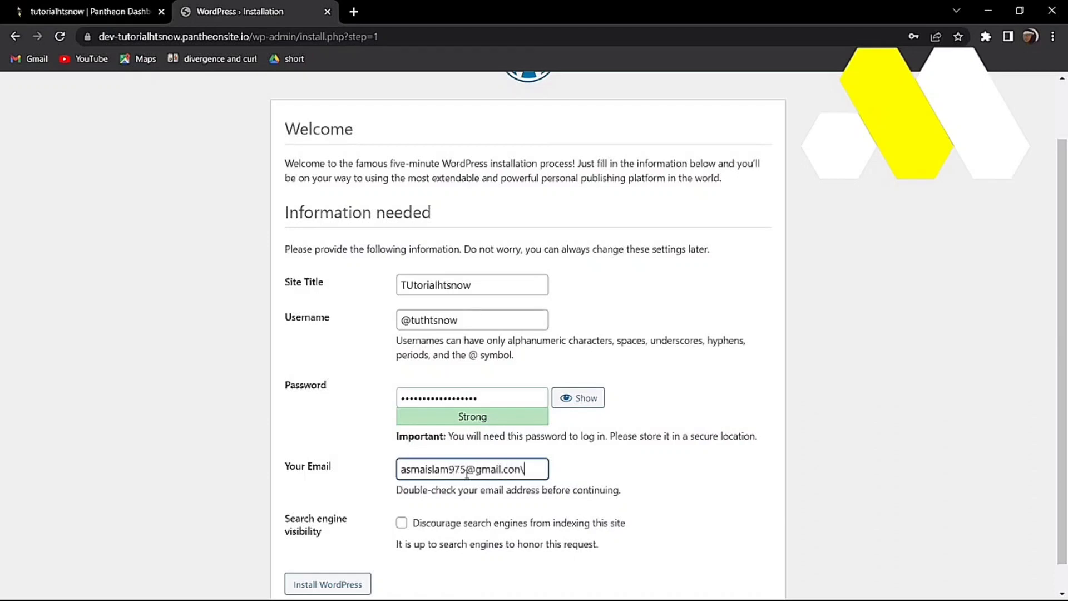
pyautogui.scroll(-1, 390, 490)
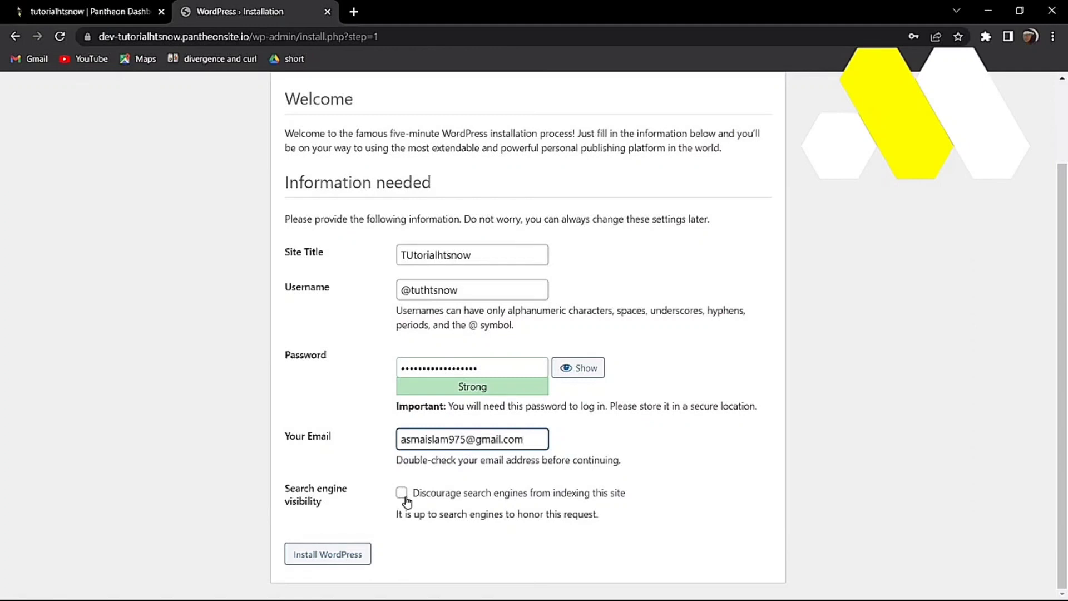
pyautogui.click(338, 553)
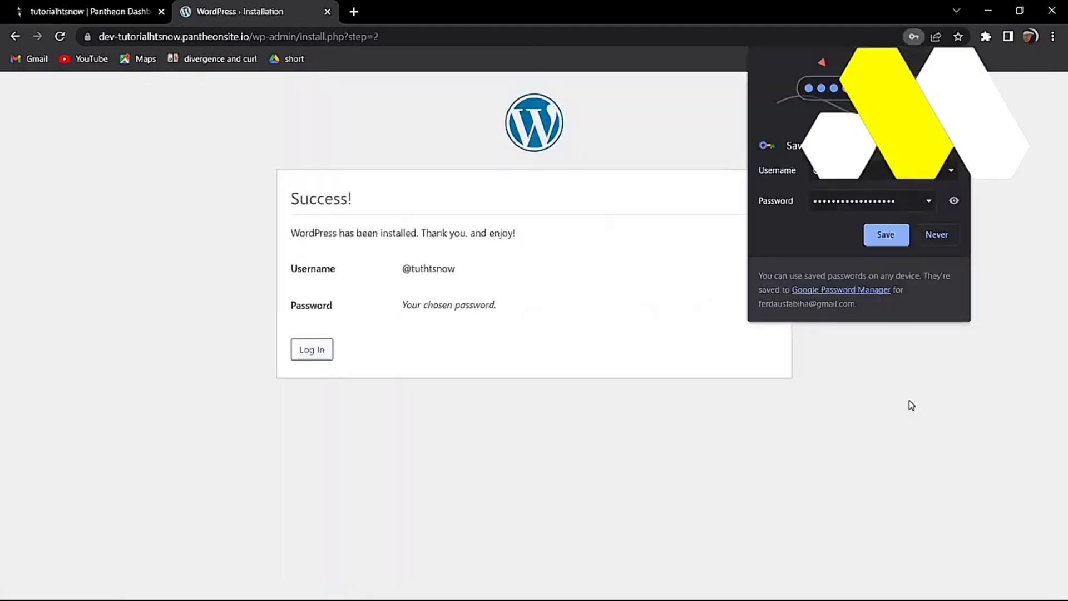
# Step: Save the login in Chrome and sign in to WordPress admin with Remember Me ticked
pyautogui.click(886, 235)
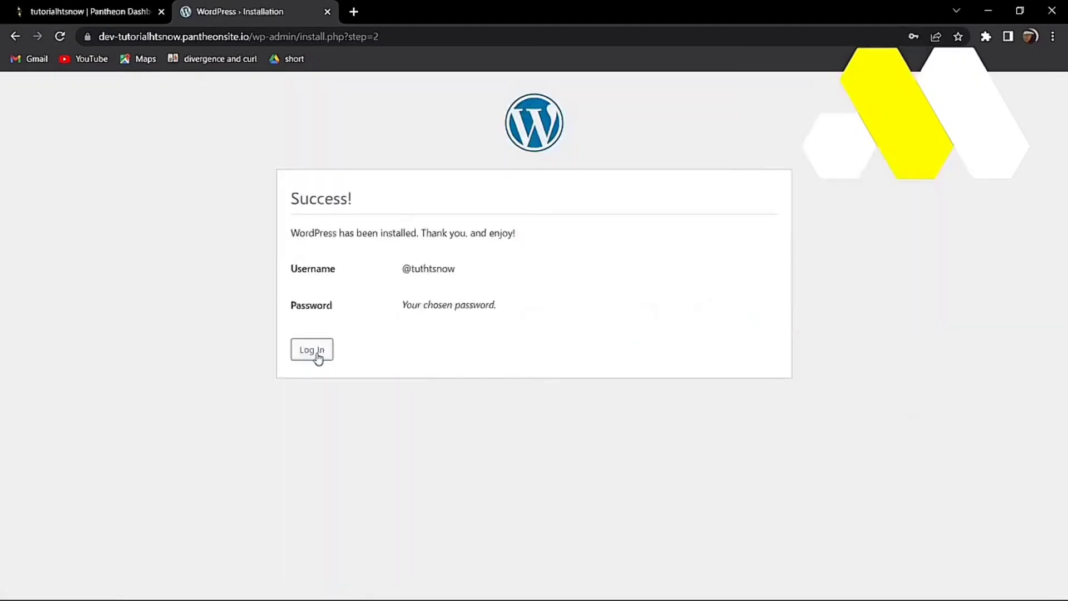
pyautogui.click(315, 355)
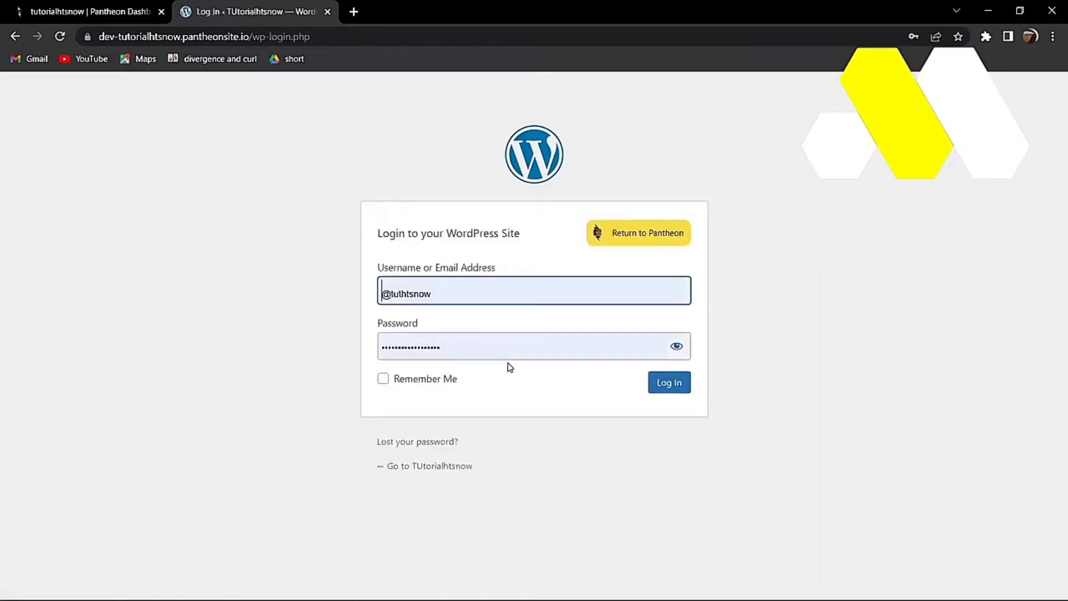
pyautogui.click(471, 385)
pyautogui.click(383, 378)
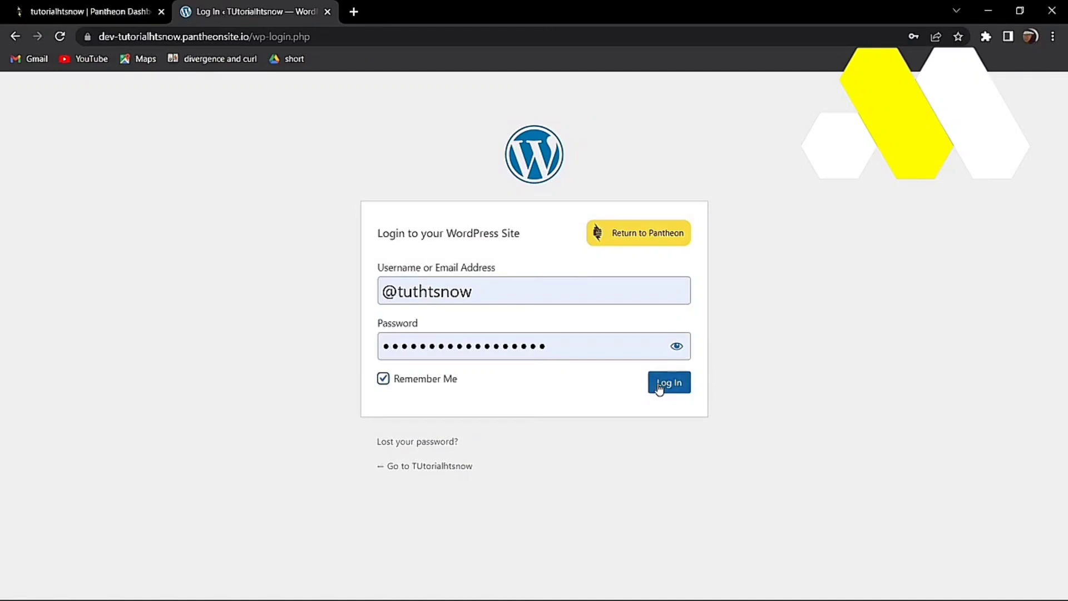
pyautogui.click(659, 387)
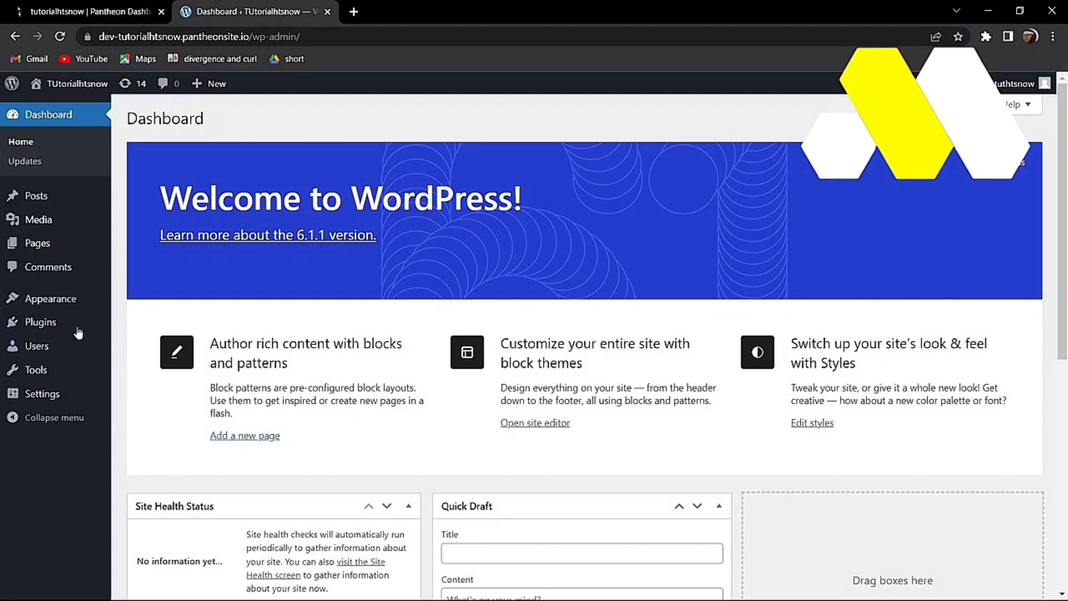
# Step: Search Plugins > Add New, then install and activate the Starter Templates plugin
pyautogui.click(39, 331)
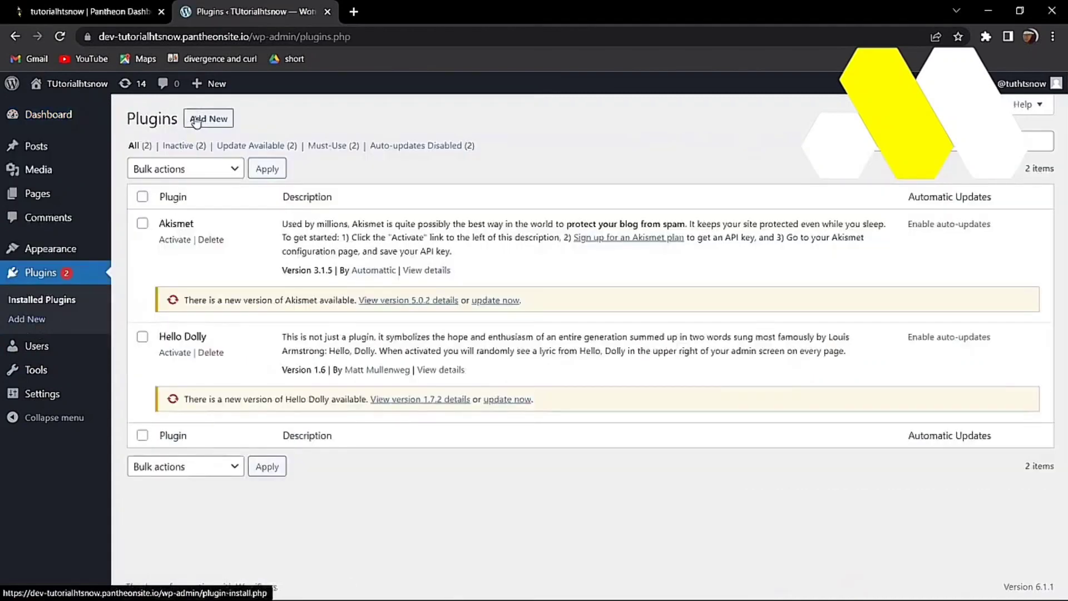
pyautogui.click(196, 120)
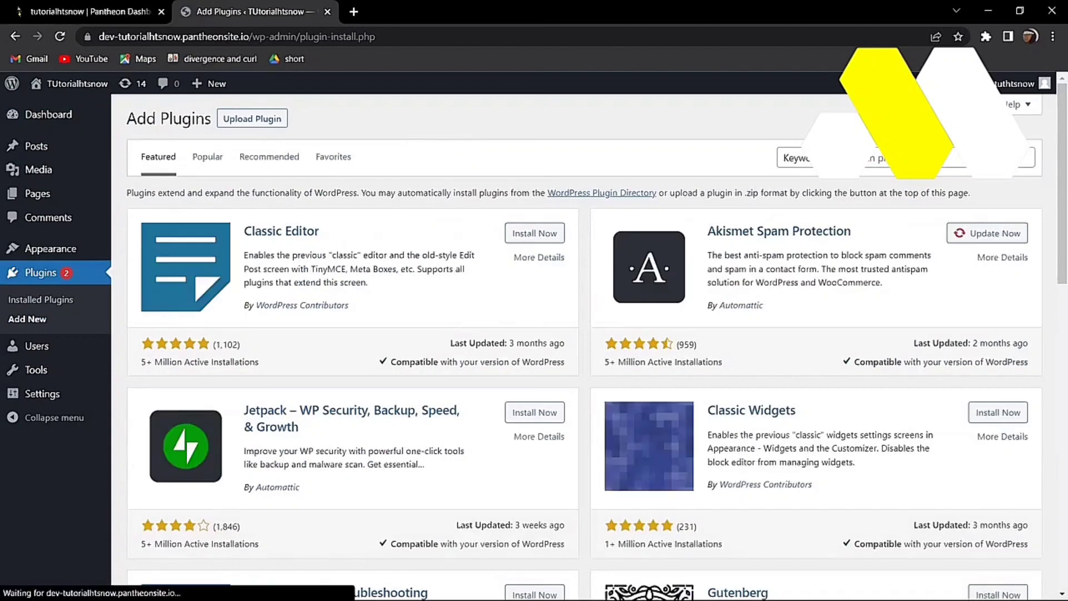
pyautogui.click(940, 158)
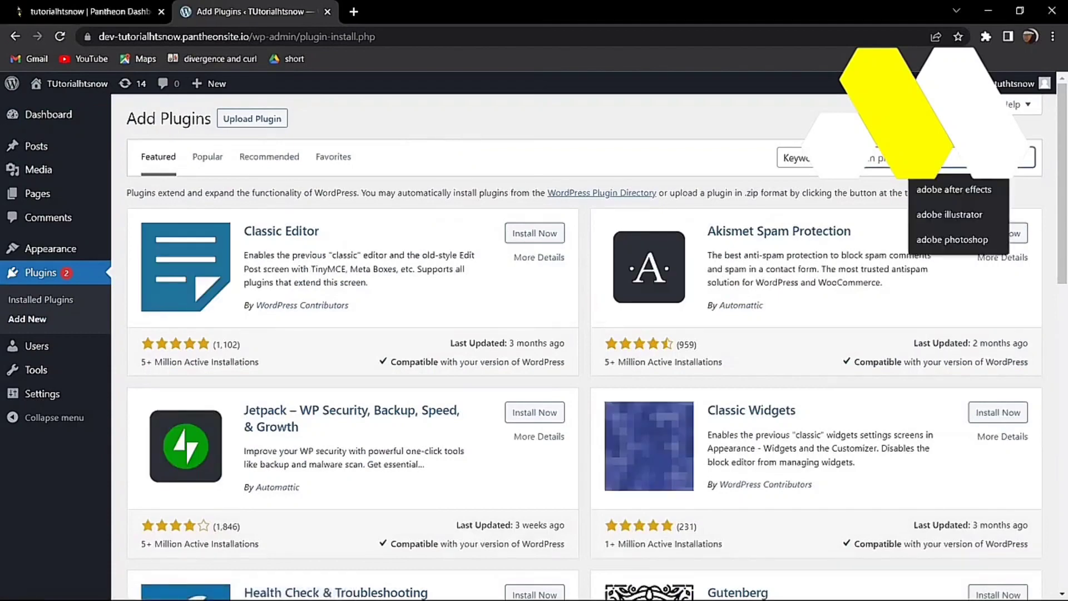
pyautogui.write('e')
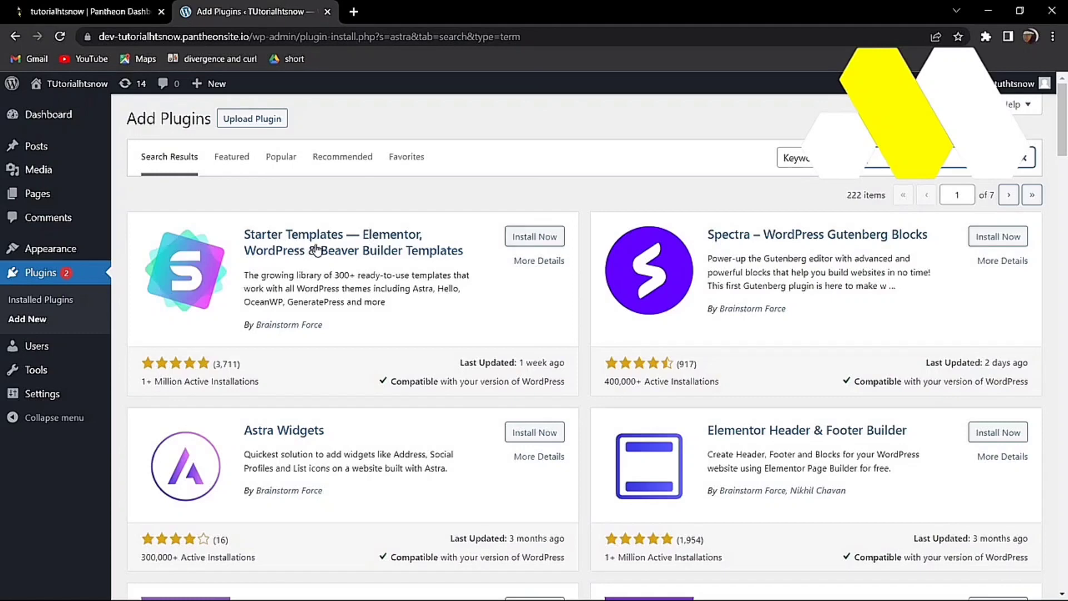
pyautogui.click(512, 241)
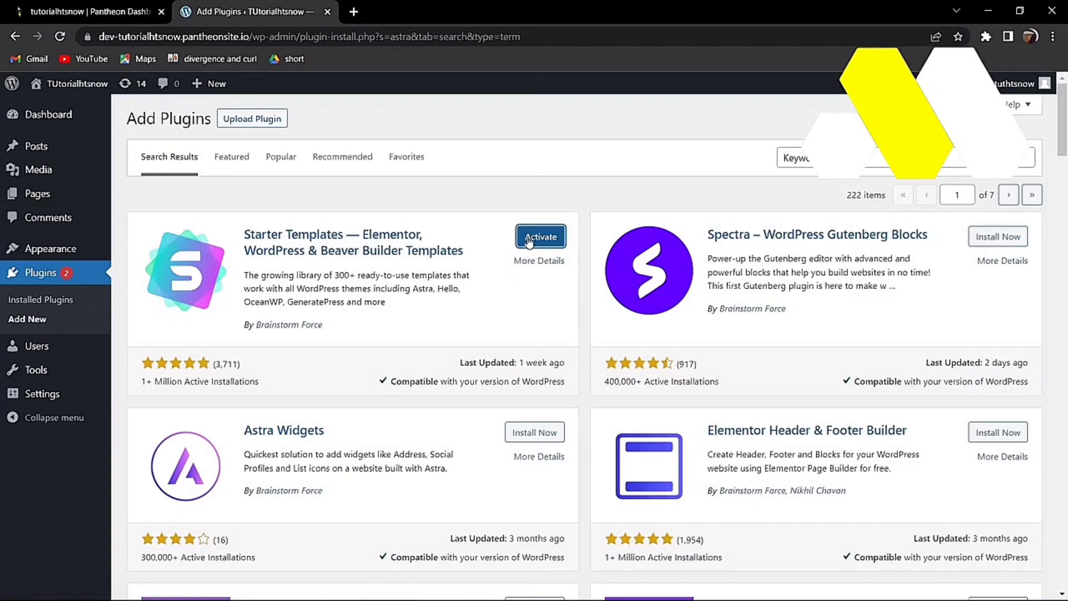
pyautogui.click(530, 241)
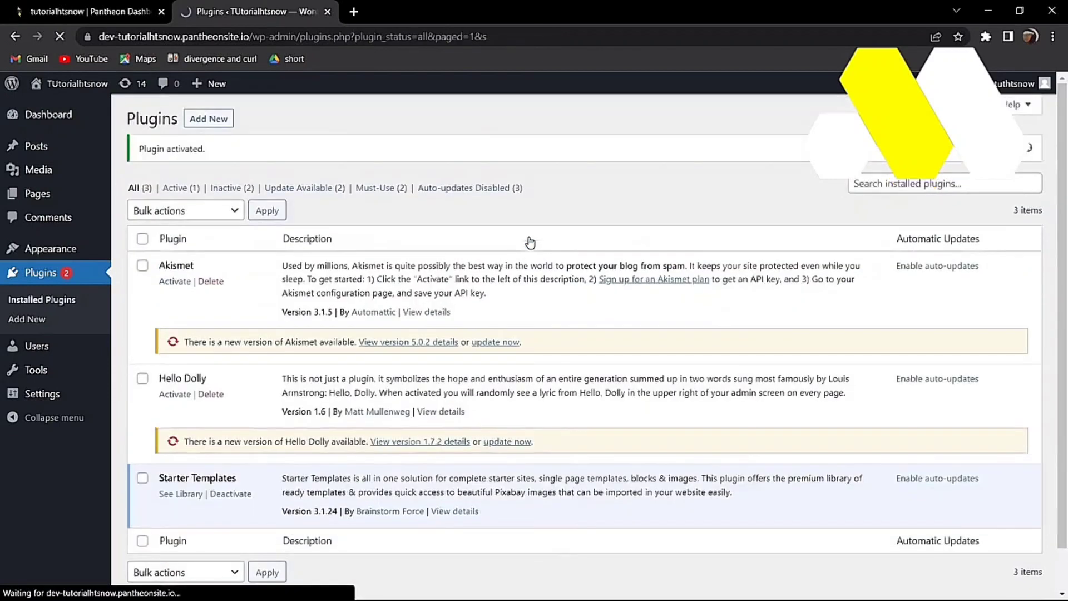
pyautogui.click(194, 494)
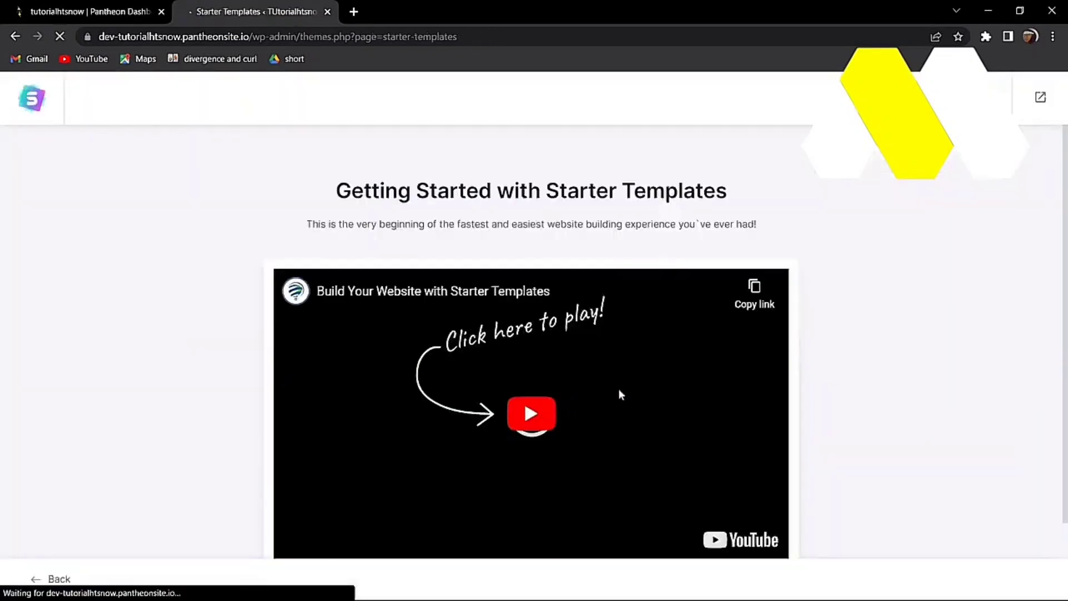
# Step: Build the website with Elementor as page builder and select the Brandstore template
pyautogui.scroll(-2, 921, 388)
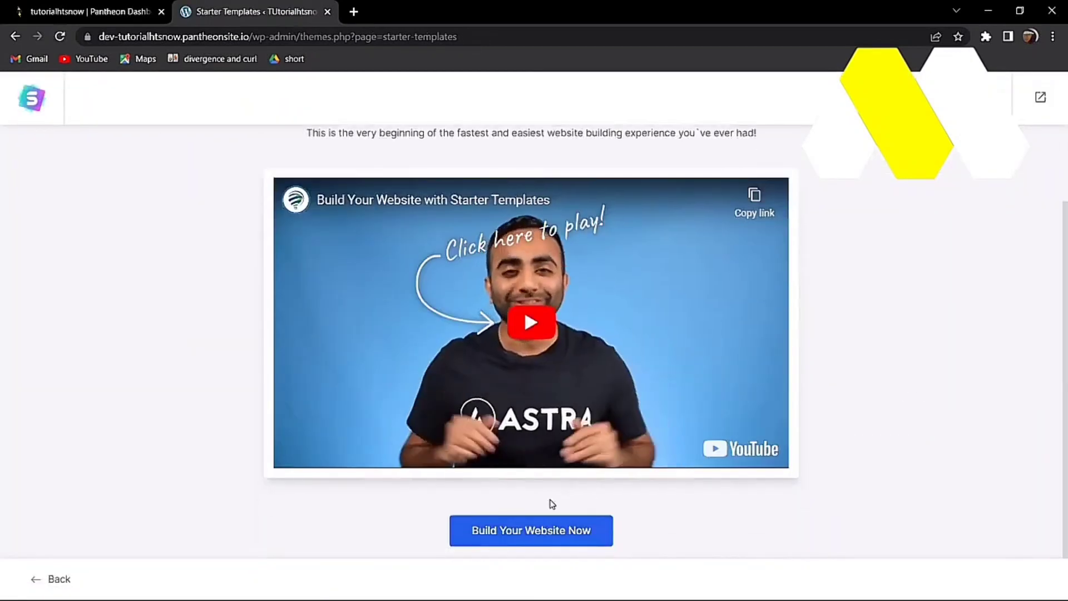
pyautogui.click(576, 534)
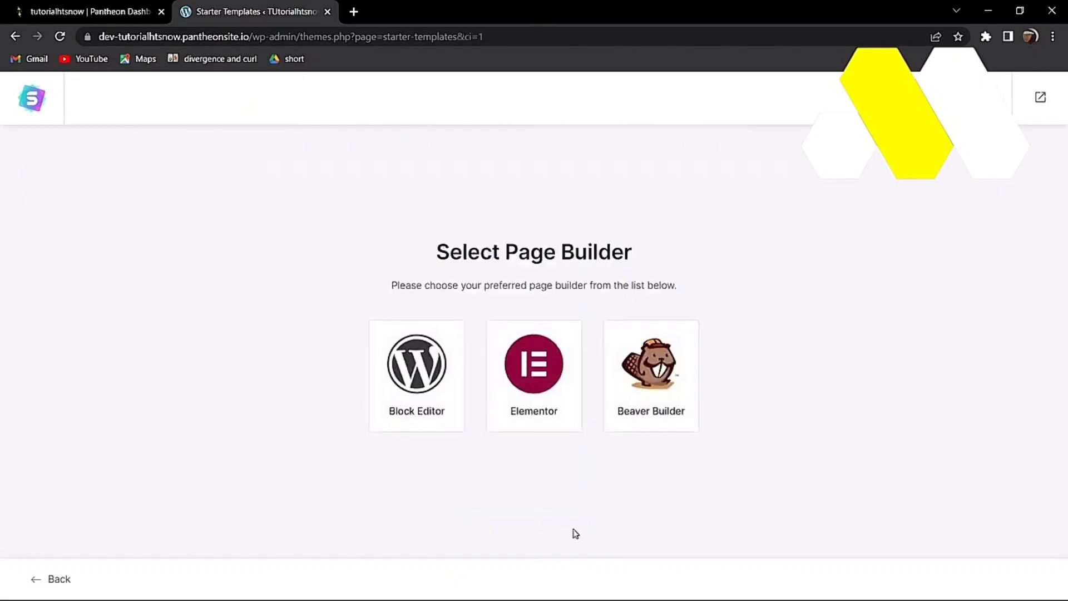
pyautogui.click(568, 402)
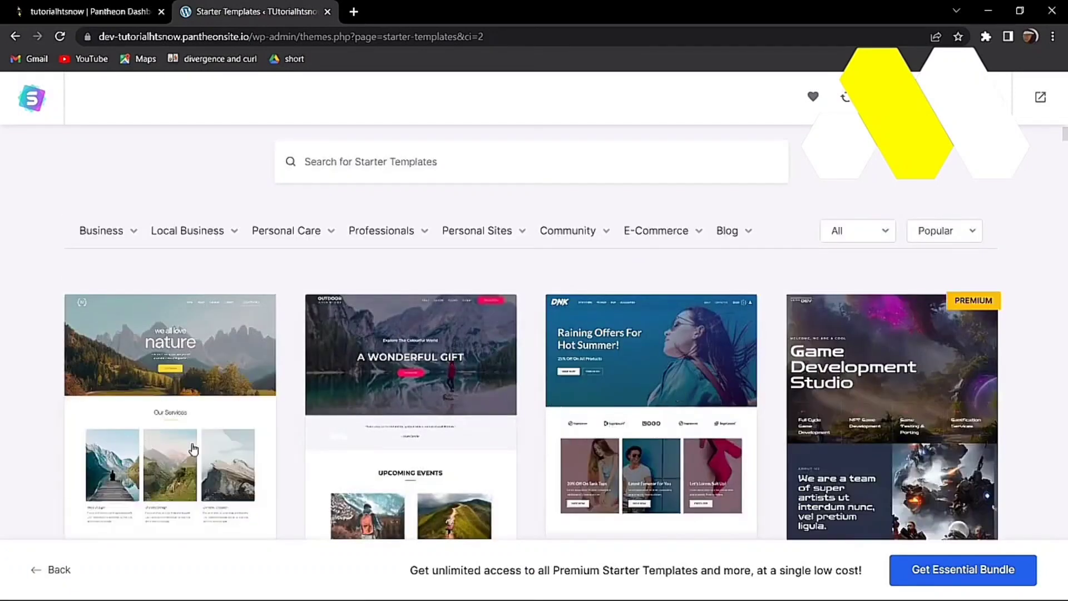
pyautogui.scroll(-15, 643, 381)
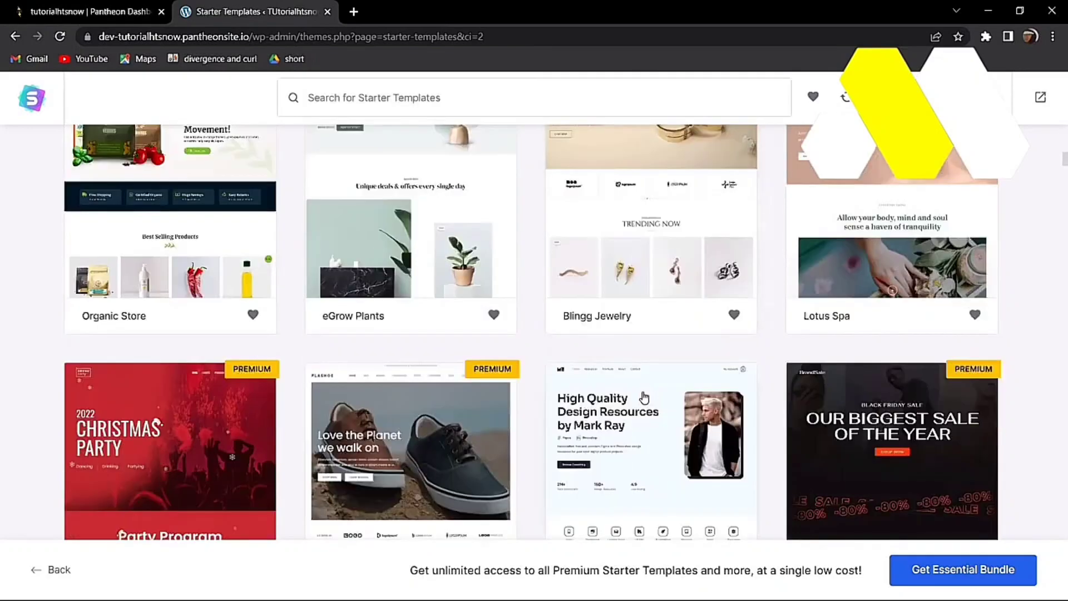
pyautogui.scroll(-5, 646, 397)
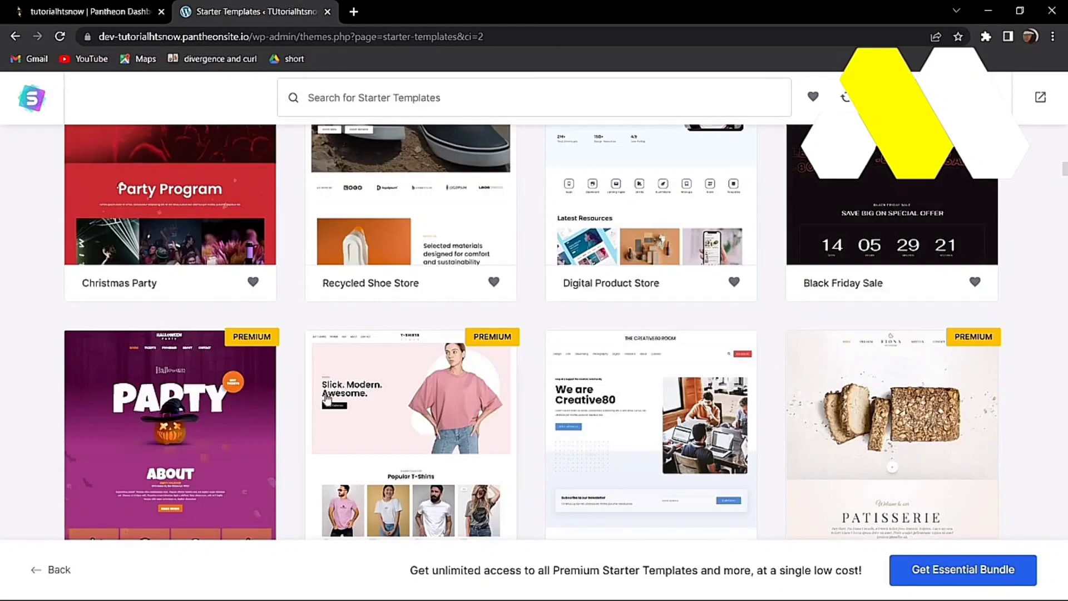
pyautogui.scroll(20, 545, 374)
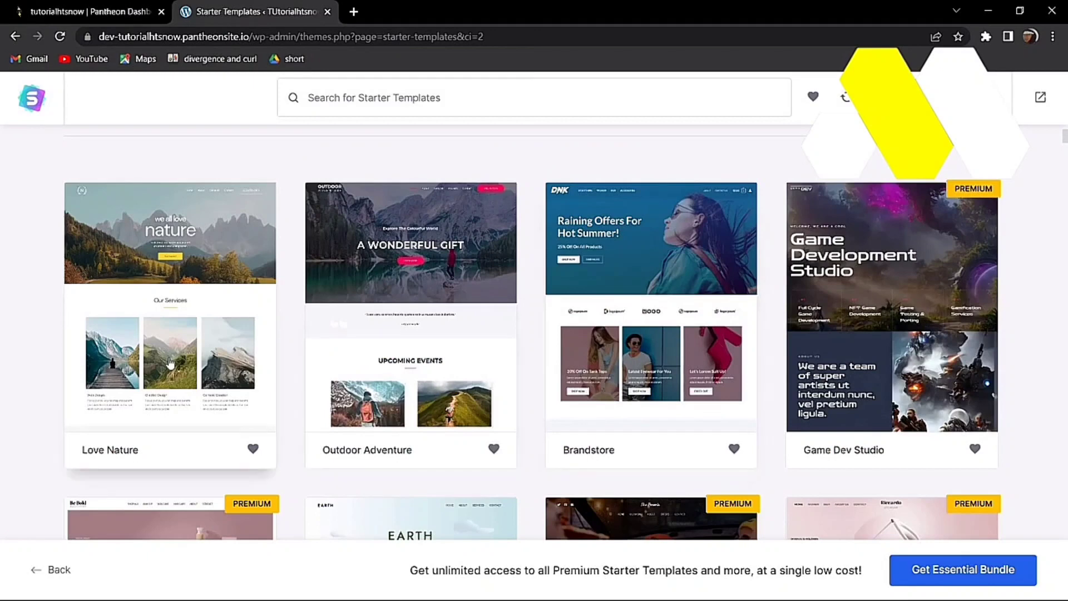
pyautogui.click(632, 373)
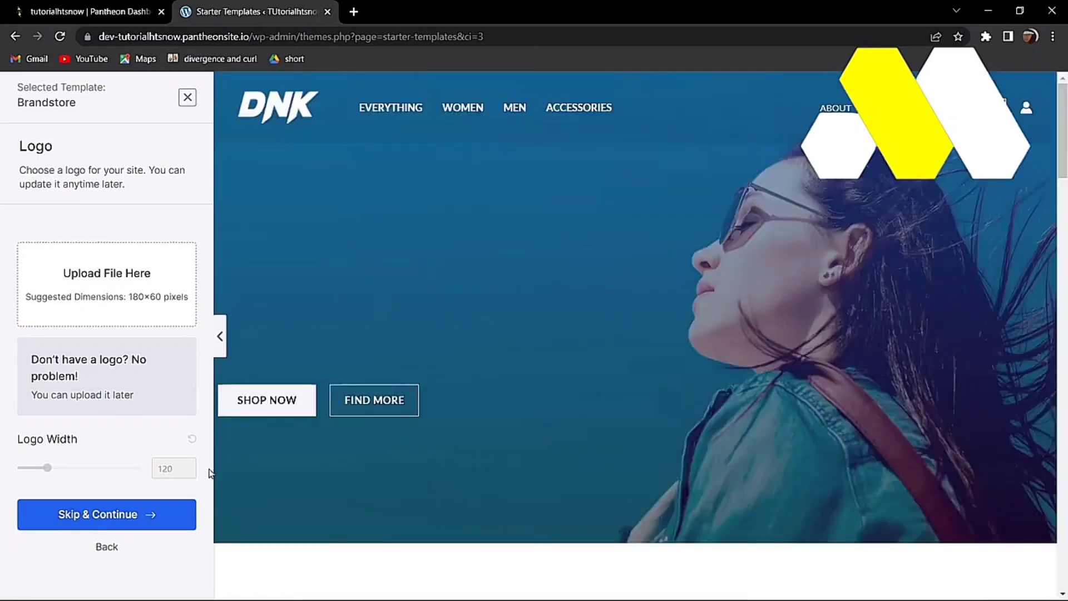
# Step: Skip the logo, settle on the purple palette after trying orange and yellow, then pick the last font pairing
pyautogui.click(128, 513)
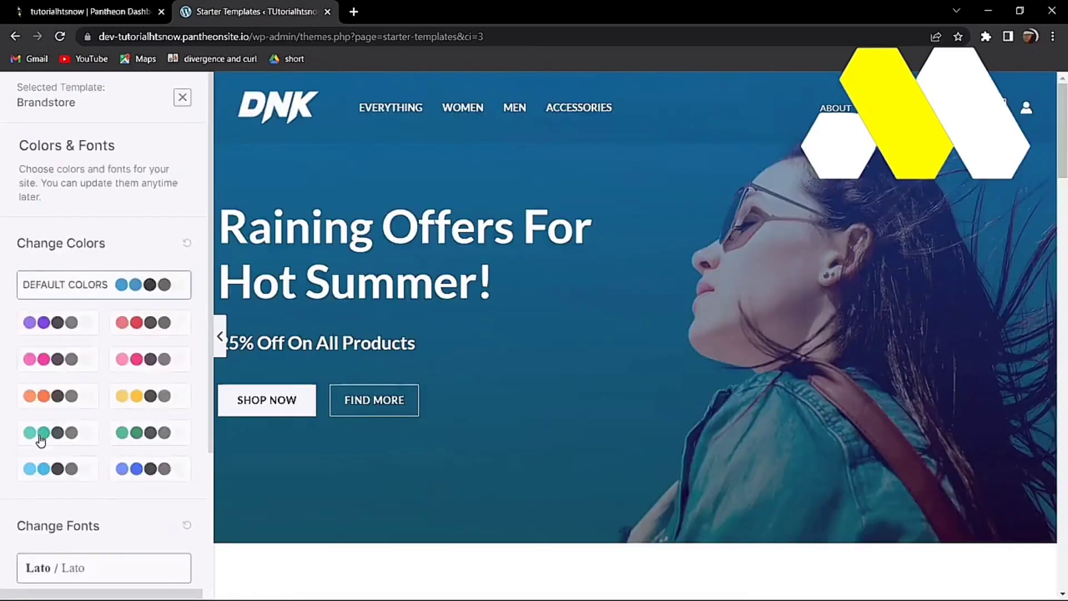
pyautogui.click(63, 328)
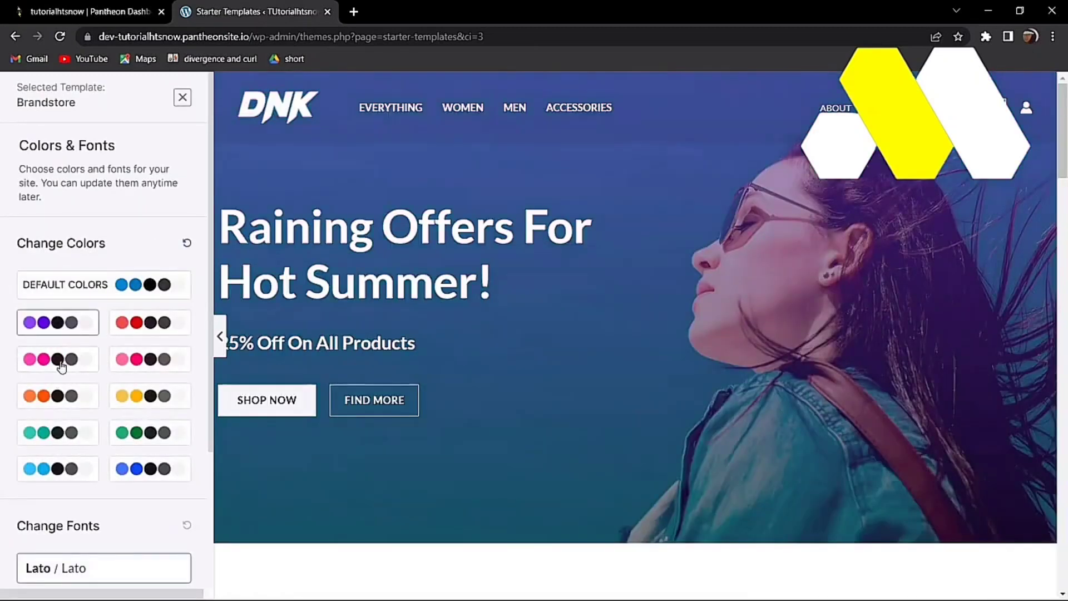
pyautogui.click(48, 395)
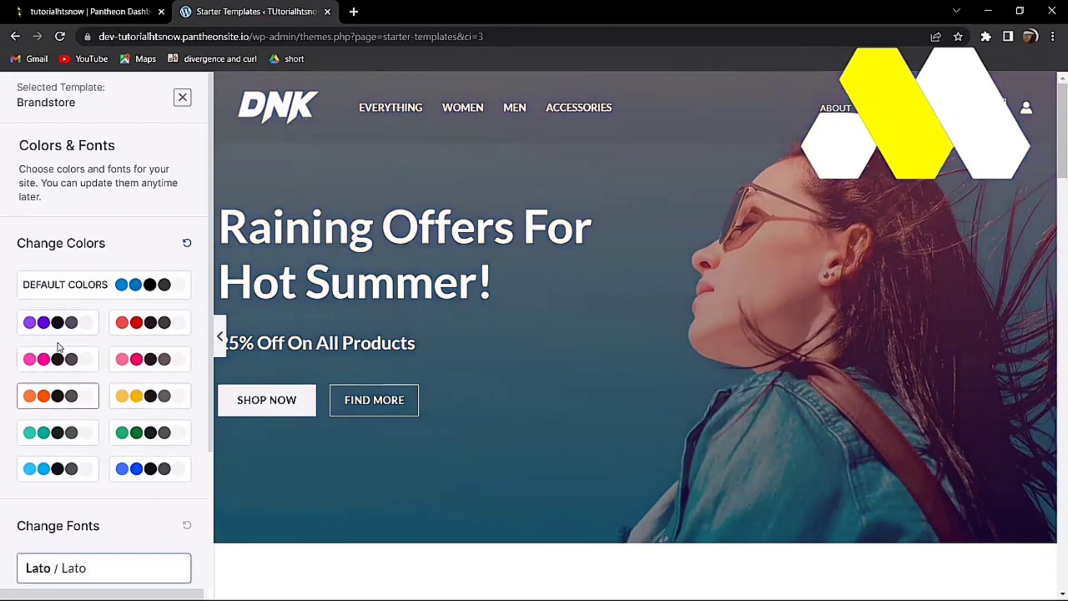
pyautogui.click(147, 396)
pyautogui.click(59, 327)
pyautogui.scroll(-4, 636, 337)
pyautogui.scroll(-1, 75, 401)
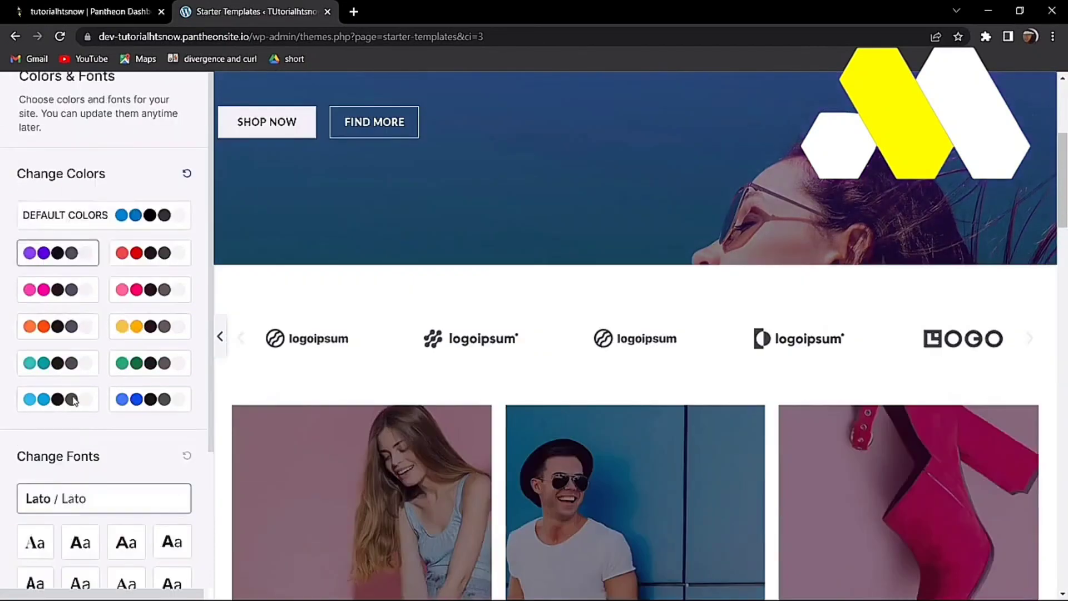
pyautogui.scroll(-2, 74, 401)
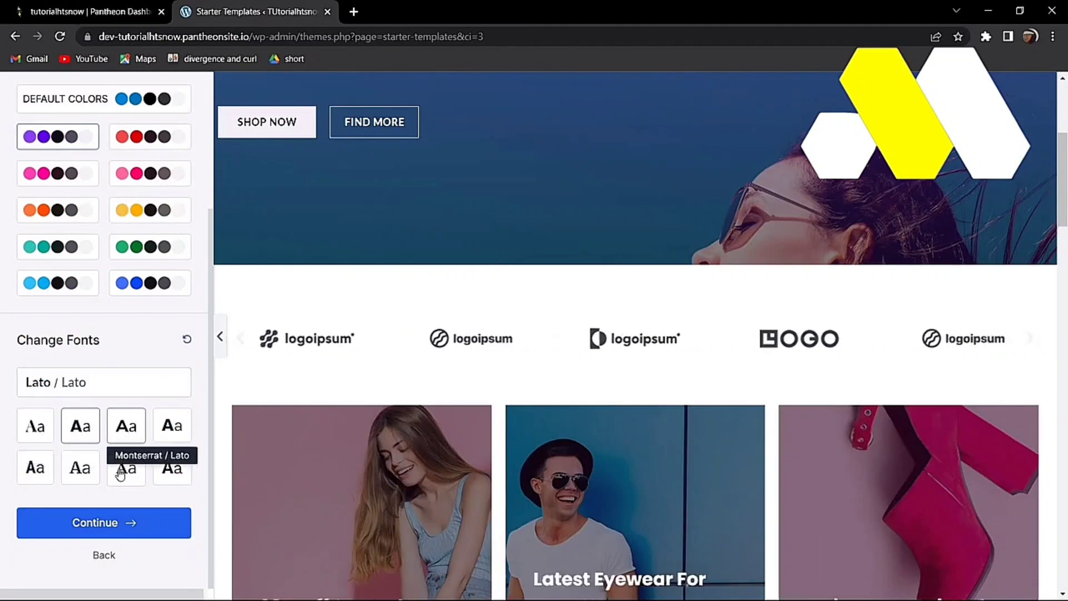
pyautogui.click(179, 474)
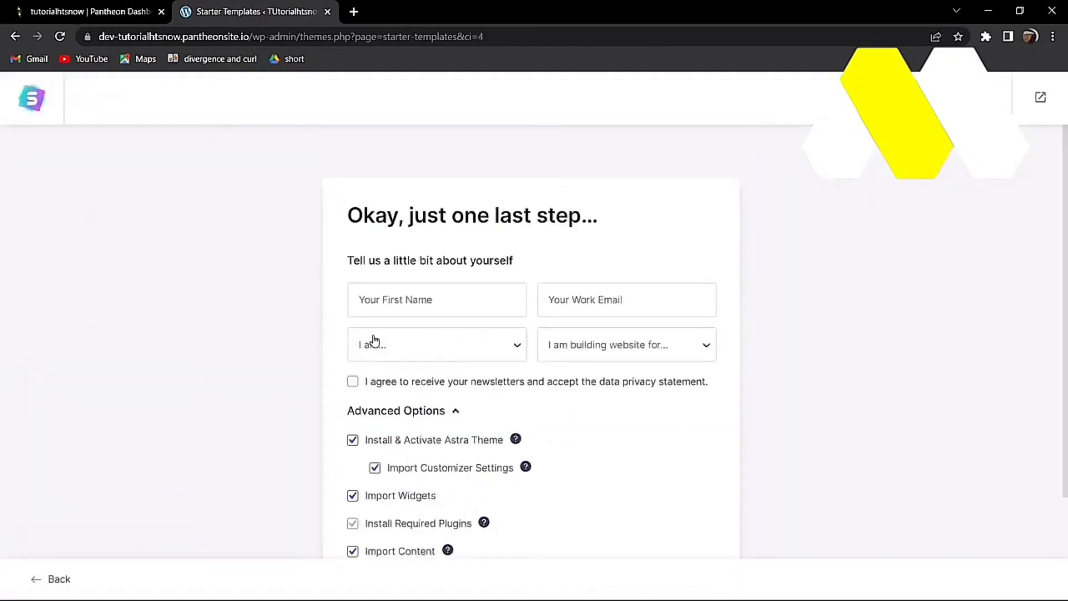
# Step: Enter a first name and fill the work email from the browser's saved suggestions
pyautogui.click(392, 306)
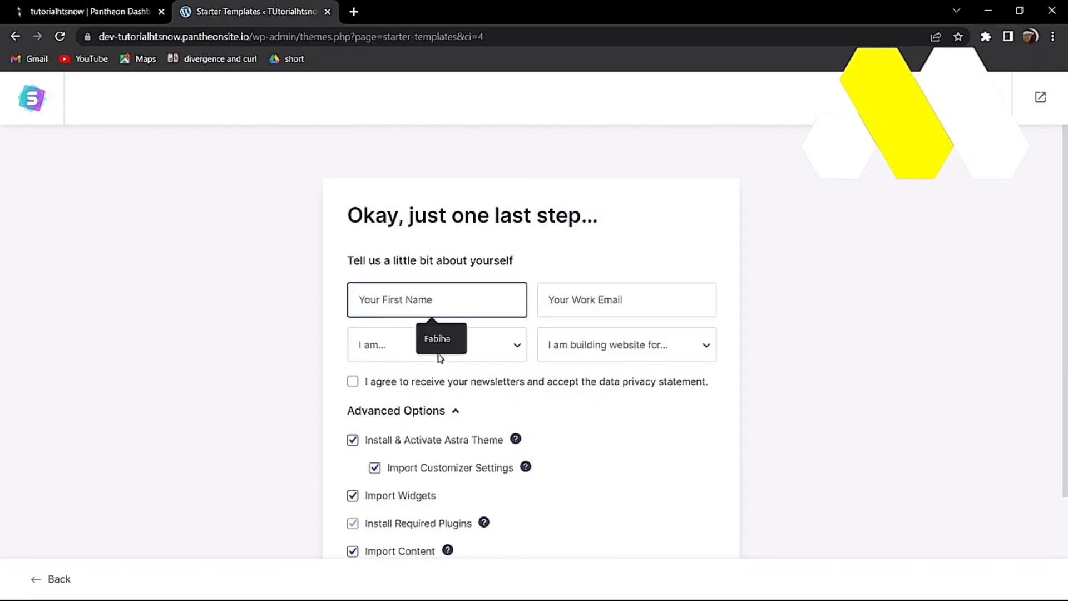
pyautogui.write('bruh')
pyautogui.click(605, 297)
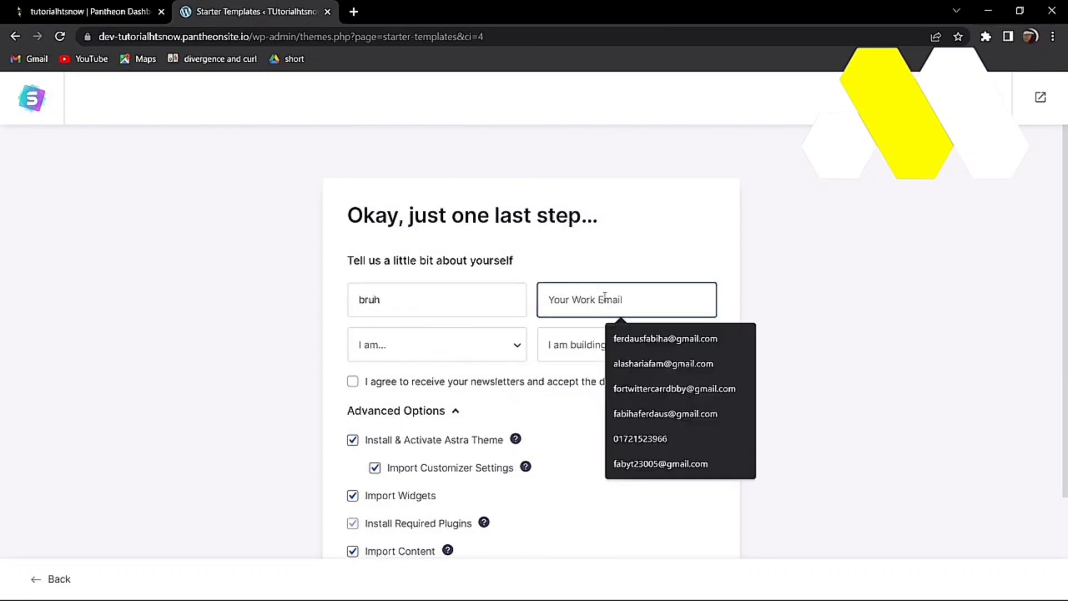
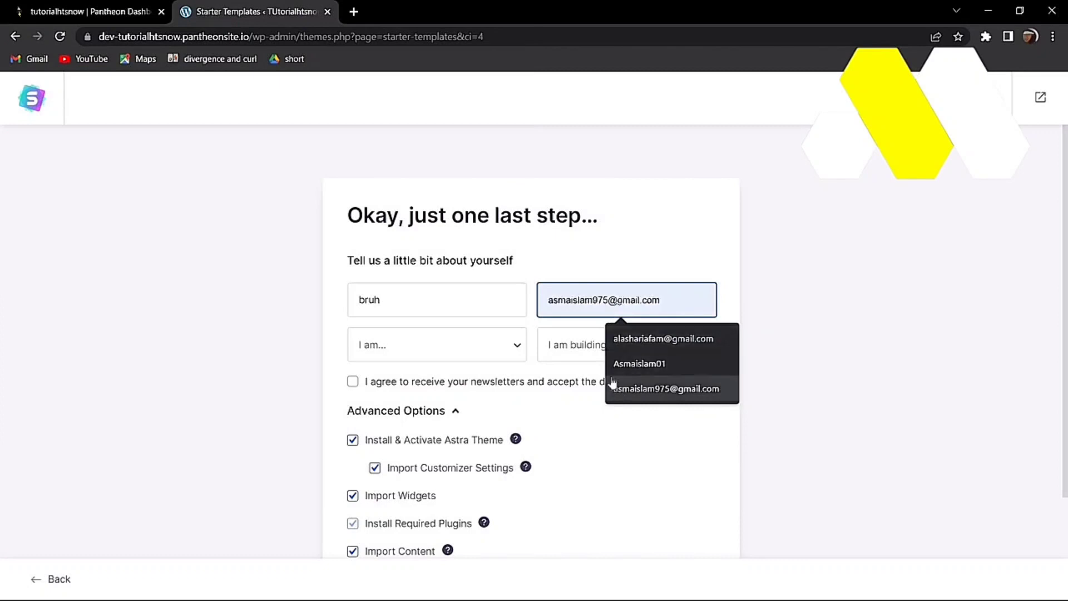
pyautogui.click(615, 388)
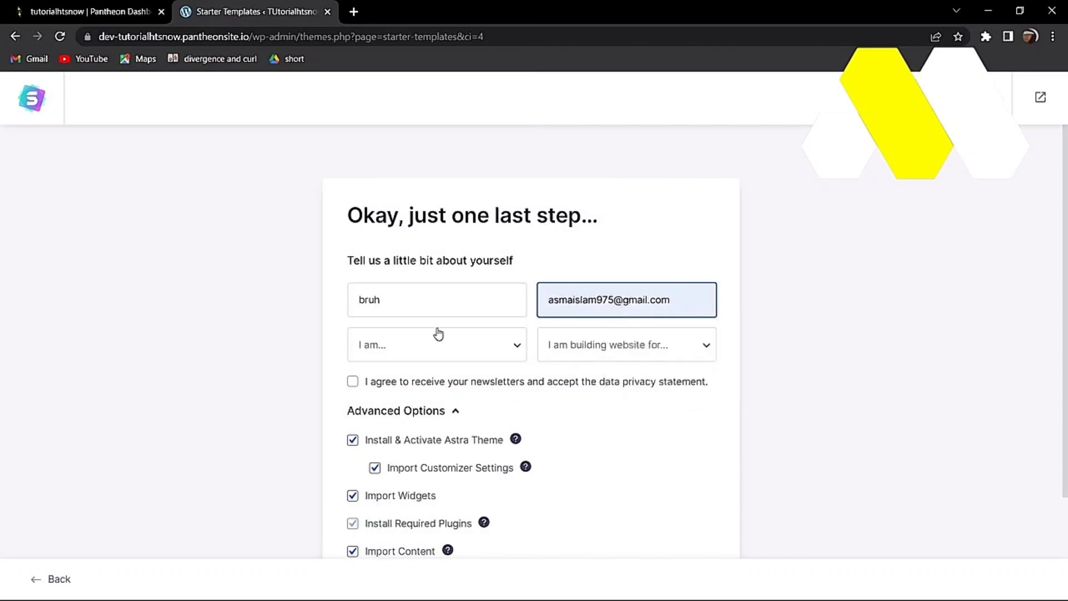
# Step: Set experience level to Beginner and building the website for Myself/My Company
pyautogui.click(423, 360)
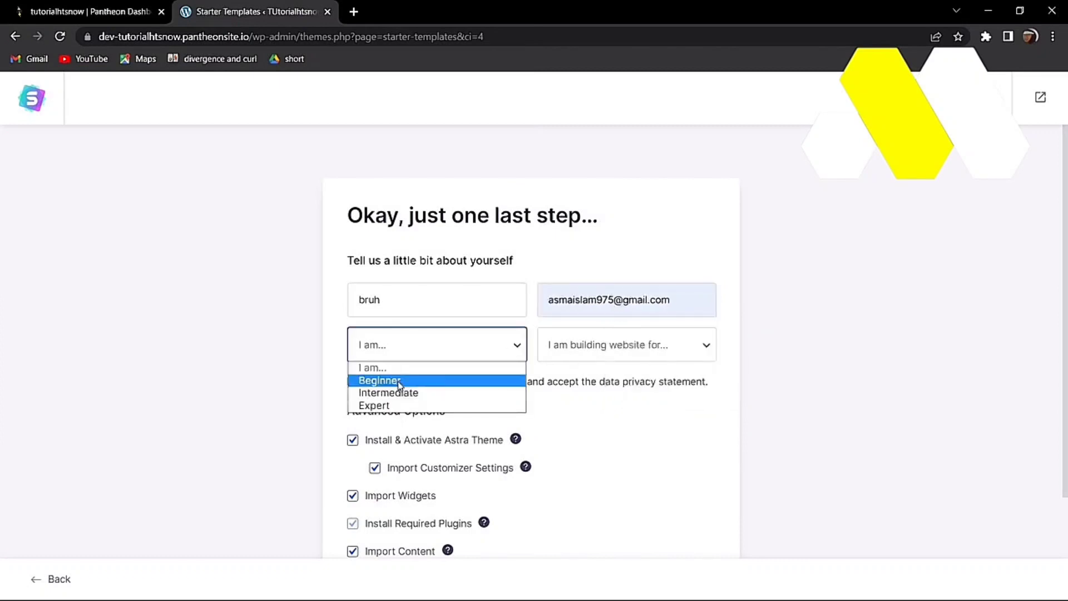
pyautogui.click(506, 380)
pyautogui.click(568, 350)
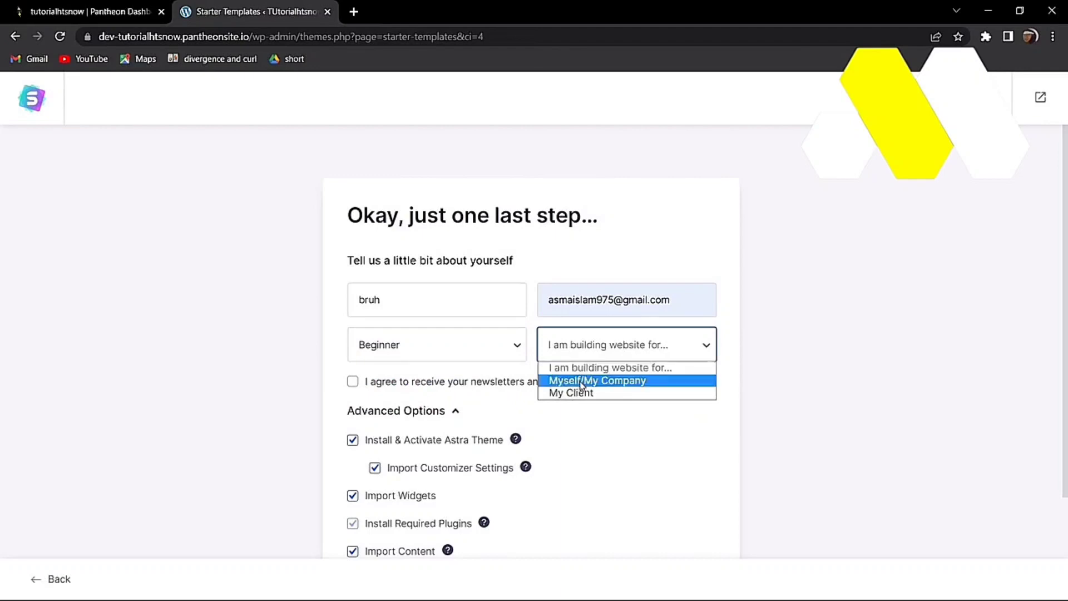
pyautogui.click(577, 381)
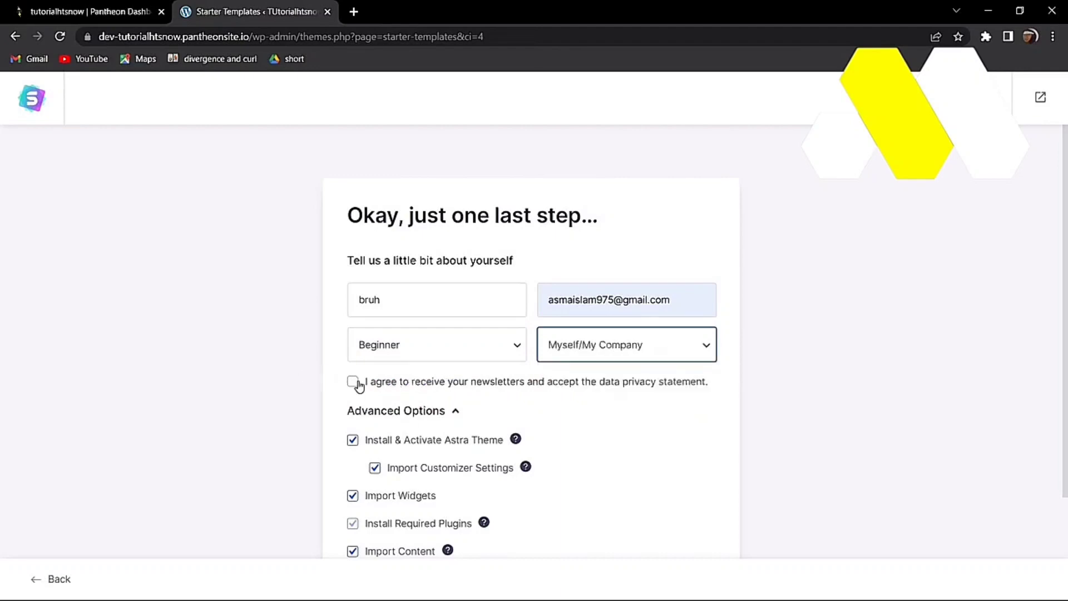
pyautogui.scroll(-2, 527, 429)
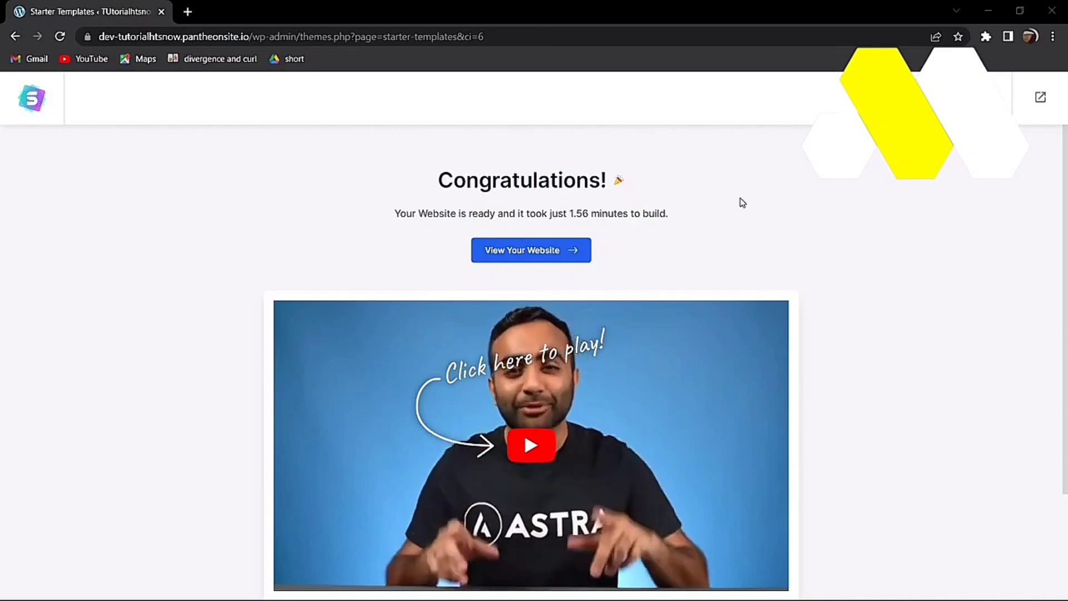
# Step: Preview the finished Brandstore site in a new tab, then open its home page in Elementor
pyautogui.click(542, 251)
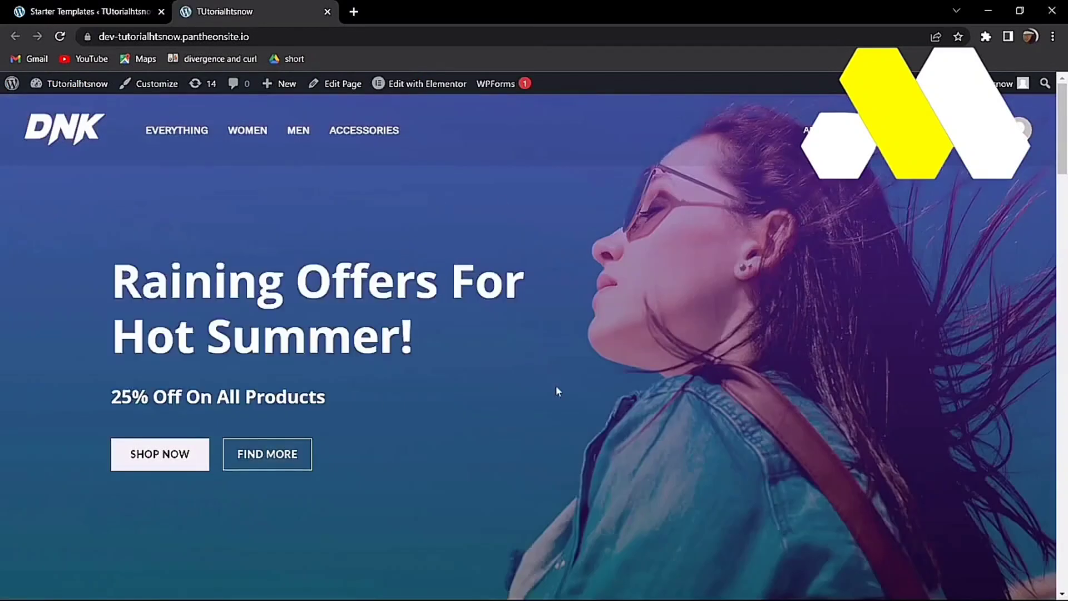
pyautogui.scroll(-20, 557, 391)
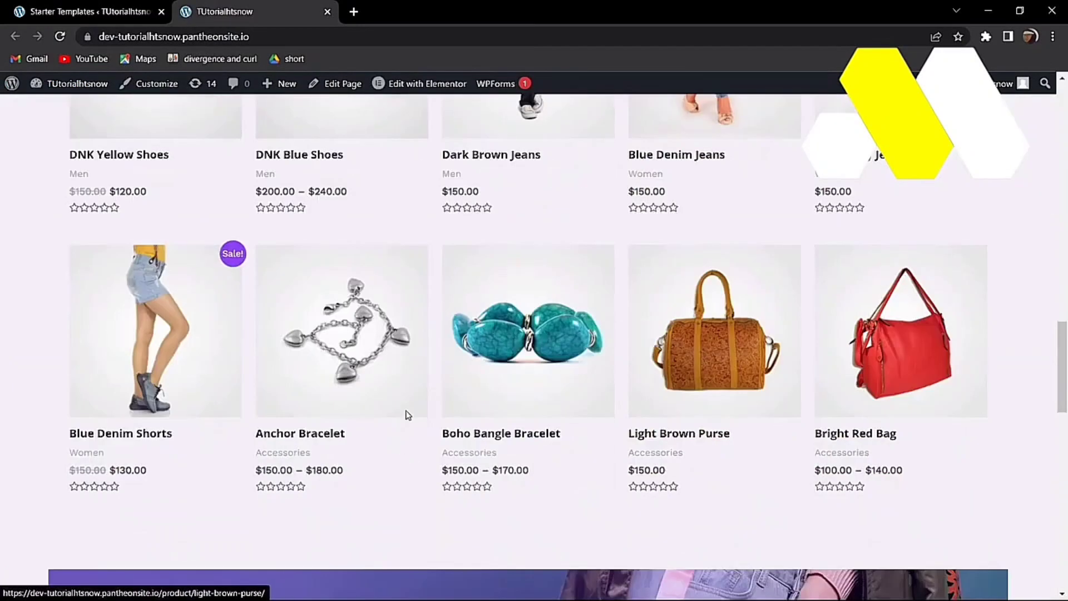
pyautogui.scroll(20, 408, 414)
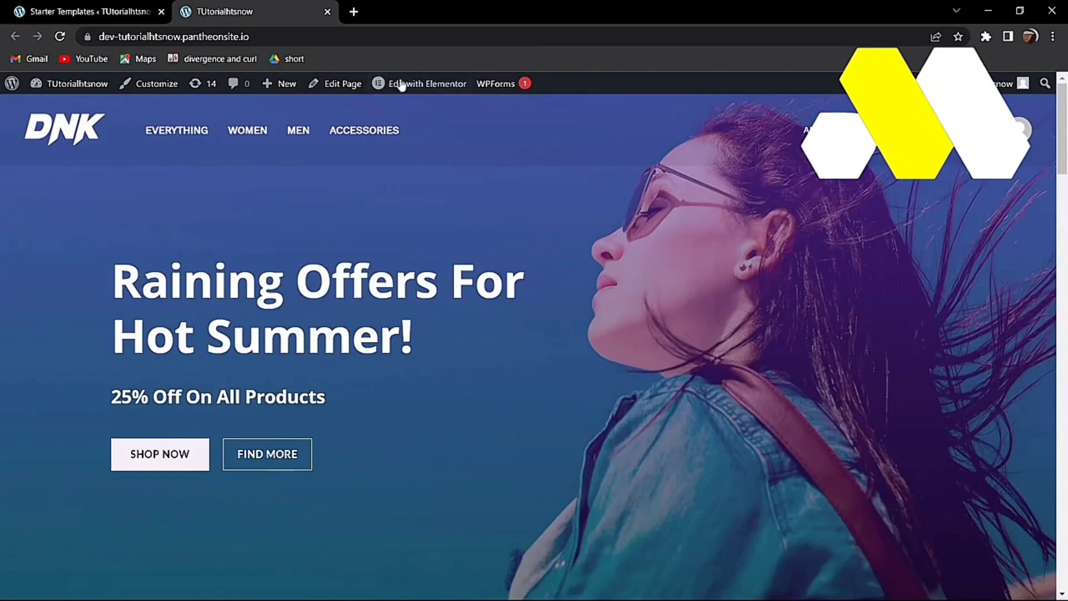
pyautogui.click(400, 85)
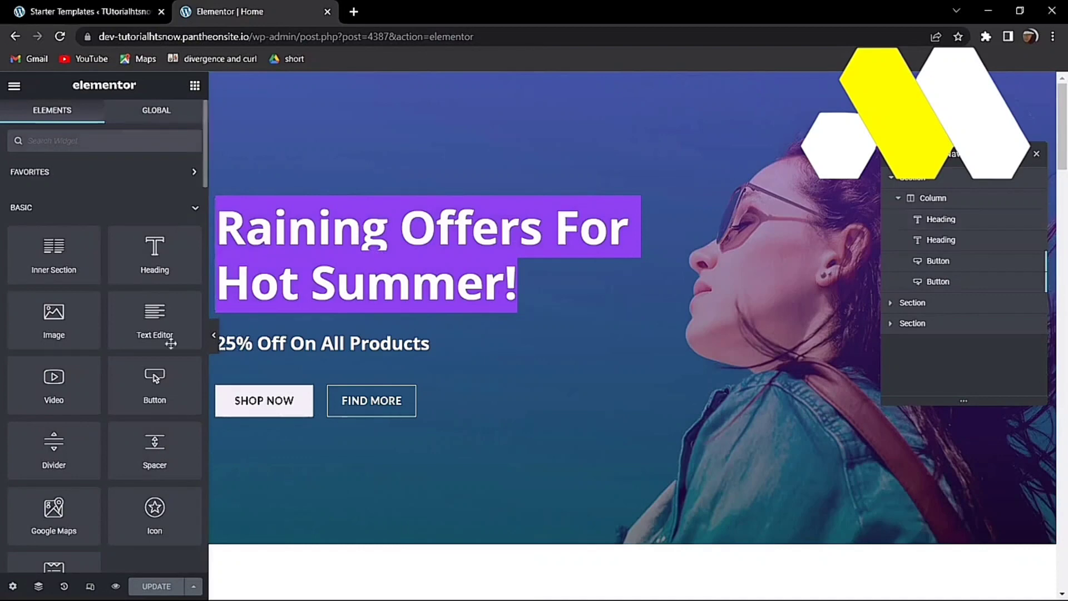
# Step: Change the hero heading to 'HEY WELCOME TO OUR SITE', then select the SHOP NOW button
pyautogui.click(623, 293)
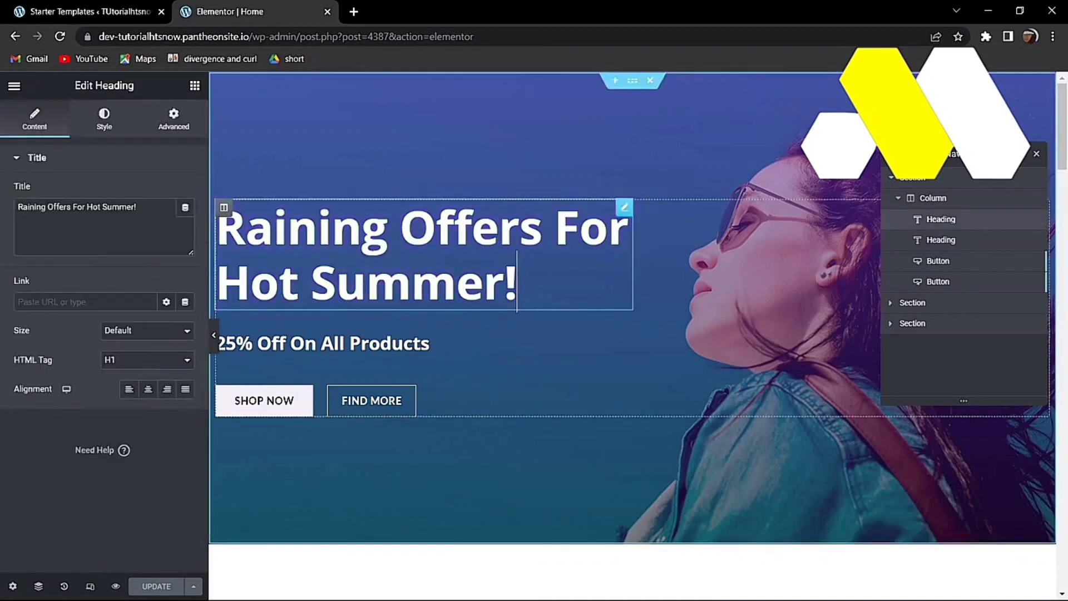
pyautogui.press('BackSpace')
pyautogui.press('BackSpace')
pyautogui.press('BackSpace')
pyautogui.press('BackSpace')
pyautogui.press('BackSpace')
pyautogui.press('BackSpace')
pyautogui.press('BackSpace')
pyautogui.press('BackSpace')
pyautogui.press('BackSpace')
pyautogui.press('BackSpace')
pyautogui.press('BackSpace')
pyautogui.press('BackSpace')
pyautogui.press('BackSpace')
pyautogui.press('BackSpace')
pyautogui.press('BackSpace')
pyautogui.press('BackSpace')
pyautogui.press('BackSpace')
pyautogui.press('BackSpace')
pyautogui.press('BackSpace')
pyautogui.press('BackSpace')
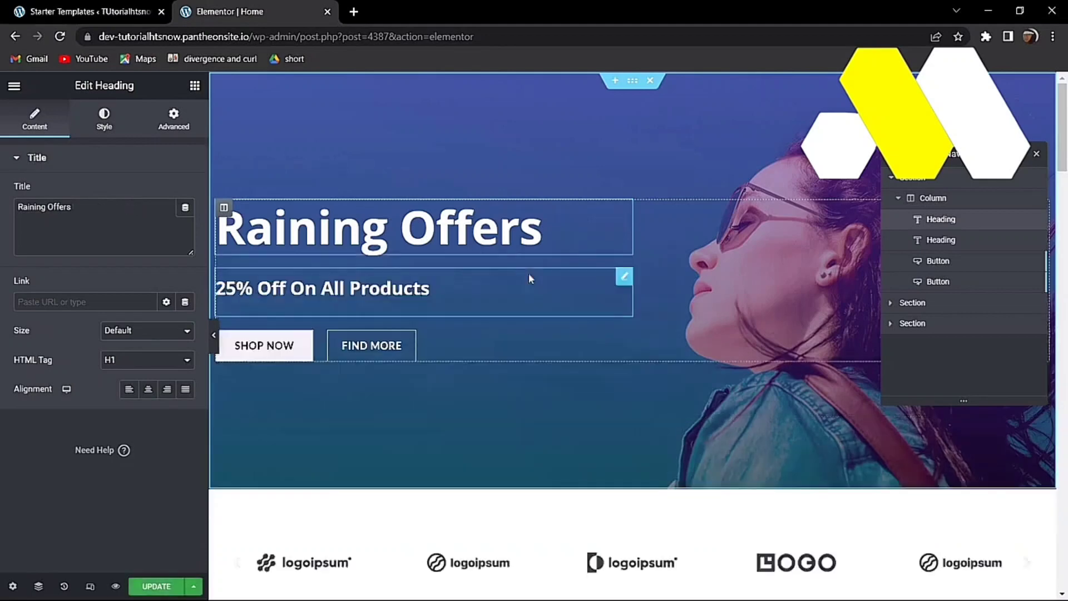
pyautogui.write('hey')
pyautogui.press('BackSpace')
pyautogui.press('BackSpace')
pyautogui.press('BackSpace')
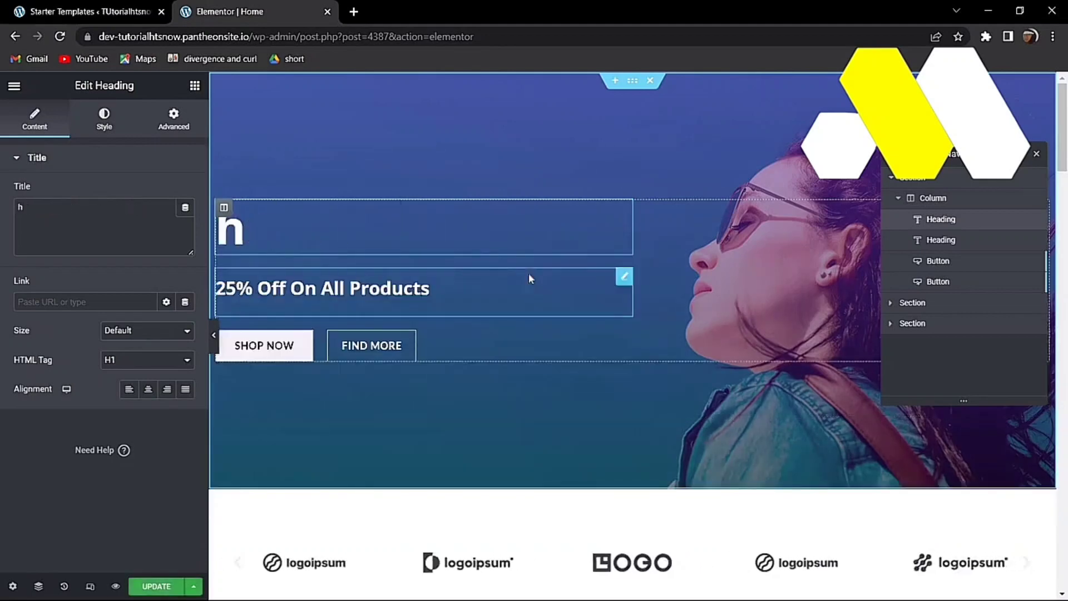
pyautogui.write('HEY WELCOME T')
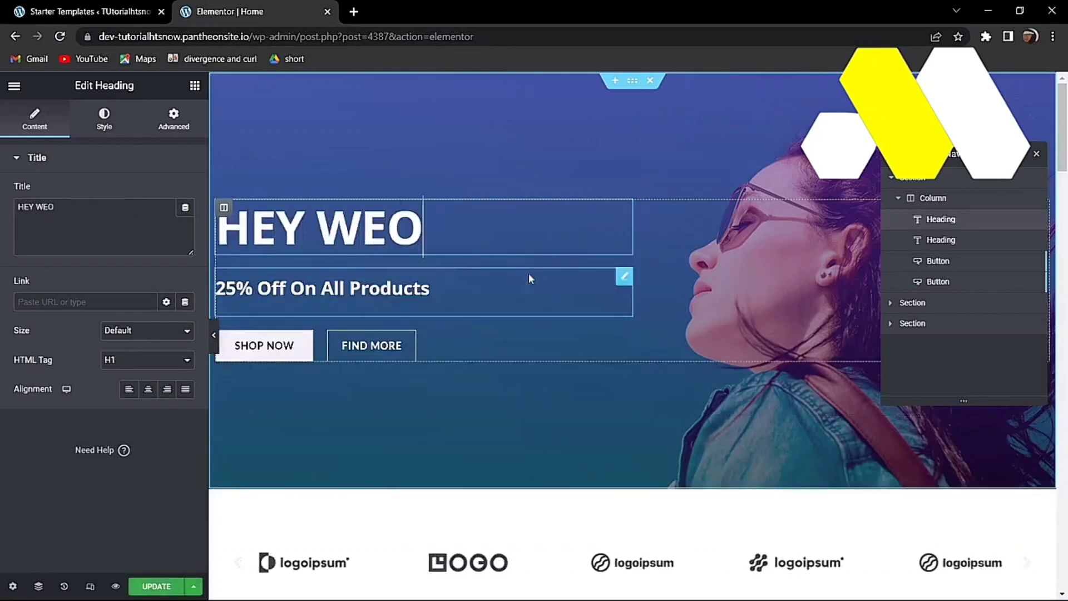
pyautogui.write('O OUR')
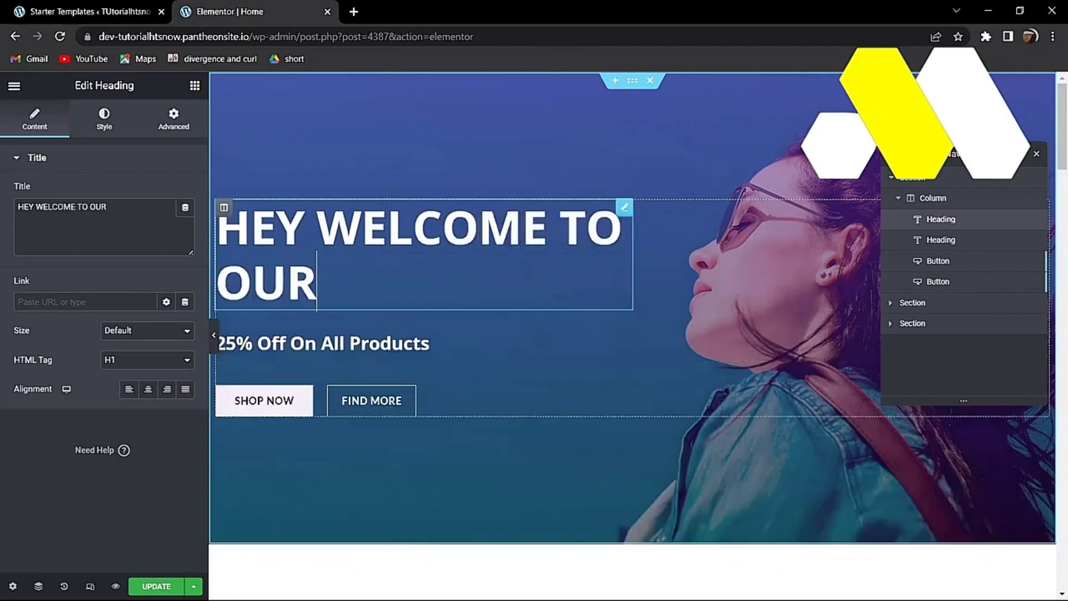
pyautogui.write(' SITE')
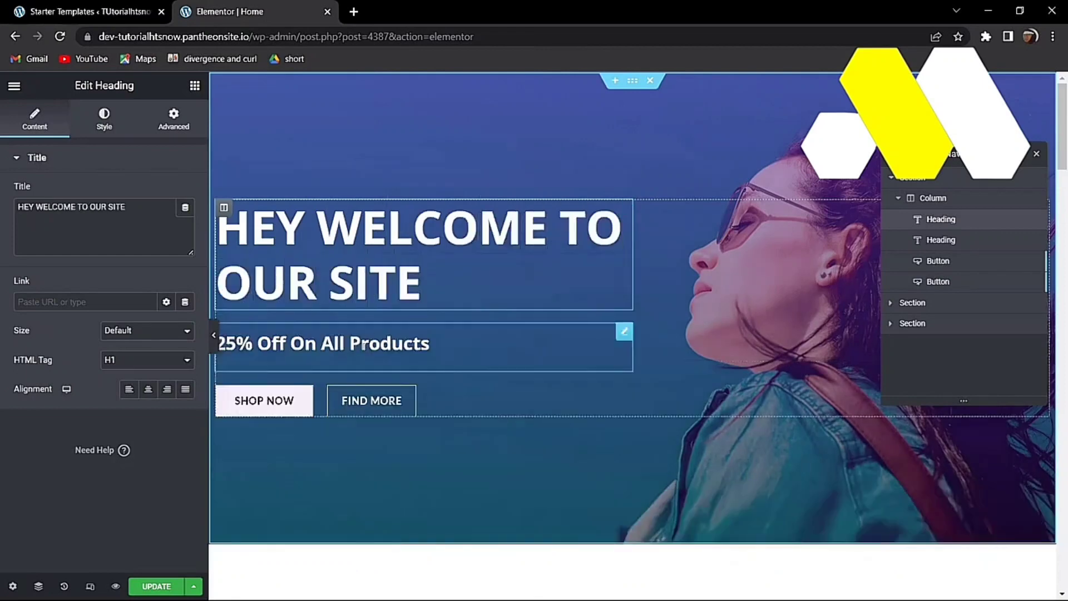
pyautogui.click(260, 343)
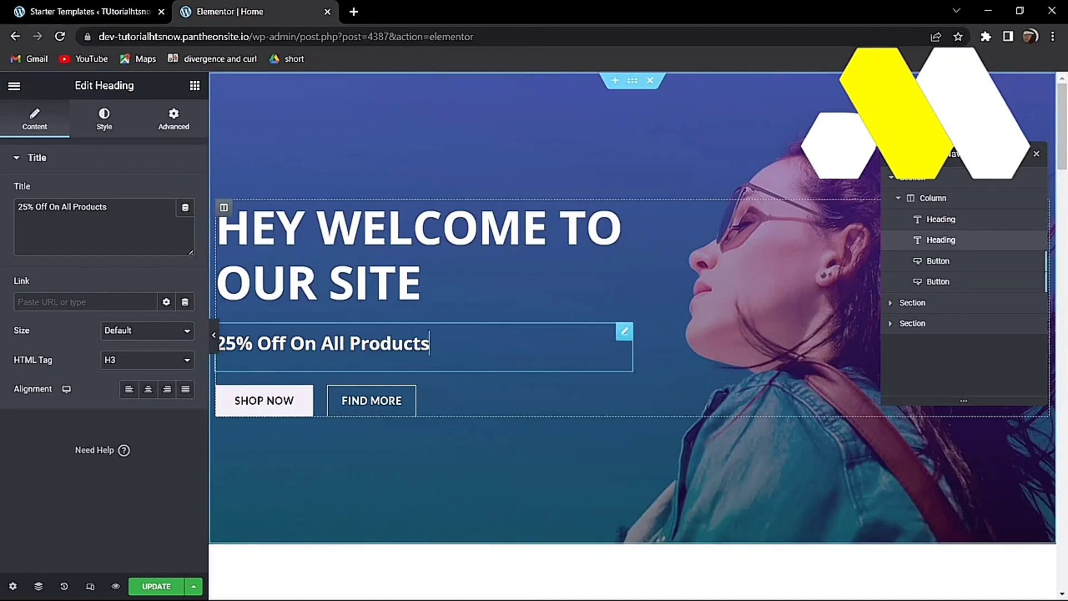
pyautogui.click(300, 400)
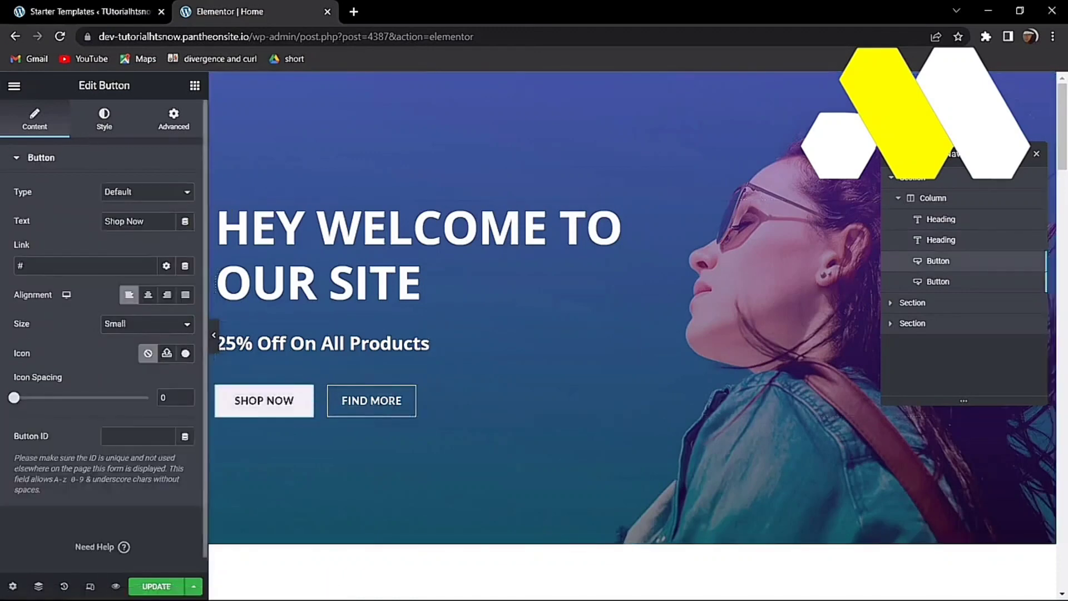
# Step: Relabel the first hero button 'OUR PRODUCTS' and set its size to Extra Small
pyautogui.moveTo(151, 221); pyautogui.dragTo(45, 238)
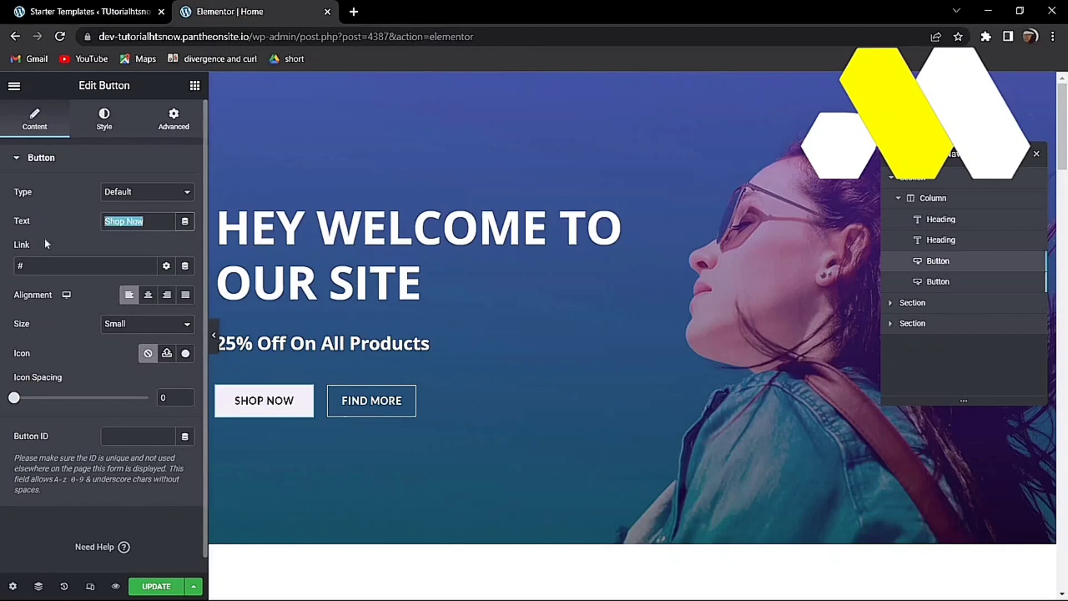
pyautogui.write('OUR ')
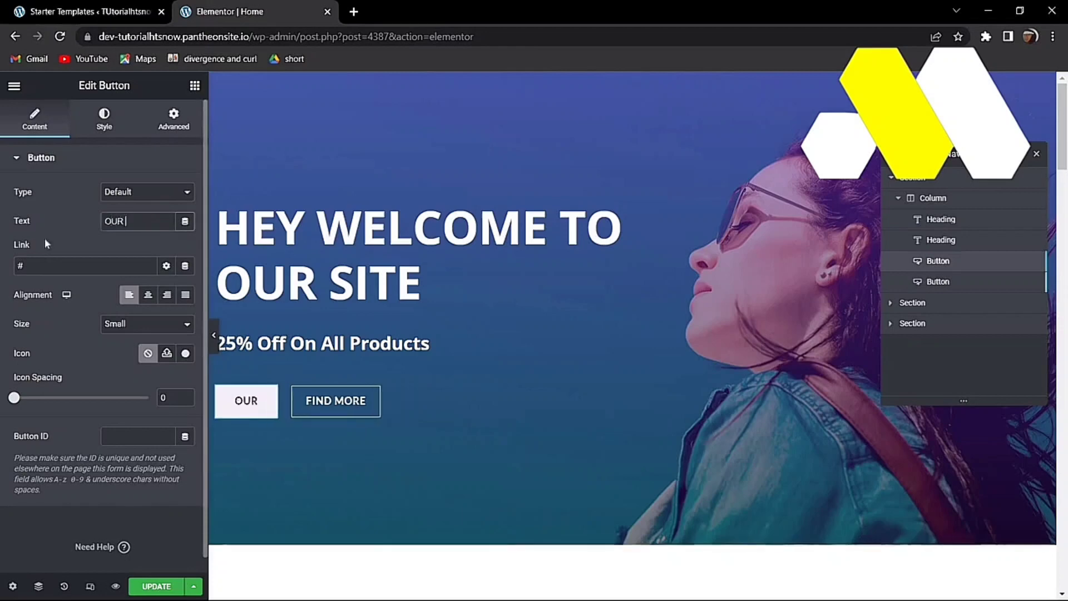
pyautogui.write('PRODUCTS')
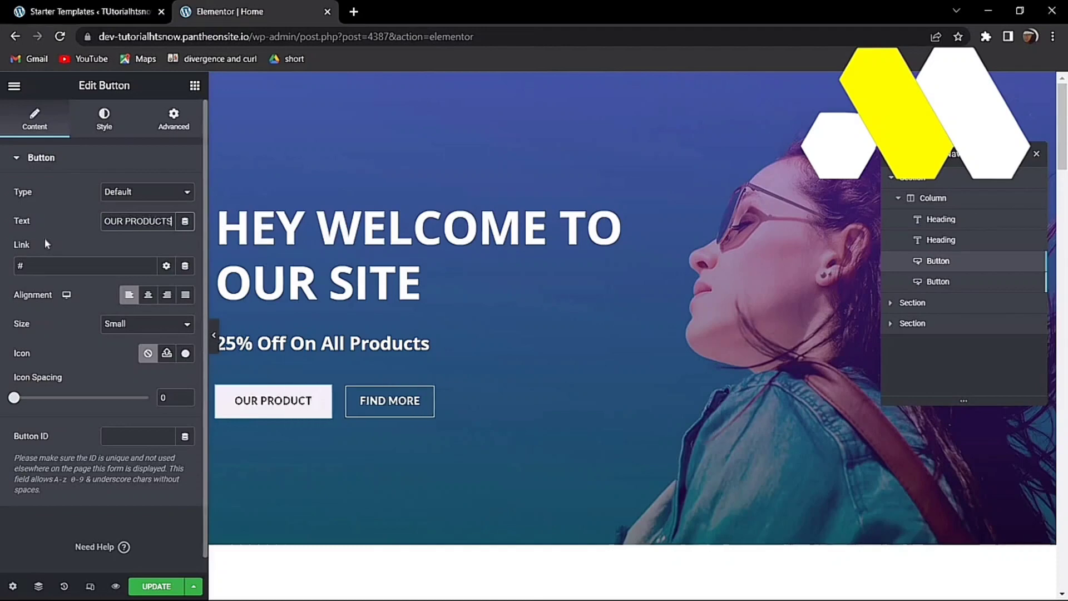
pyautogui.click(161, 327)
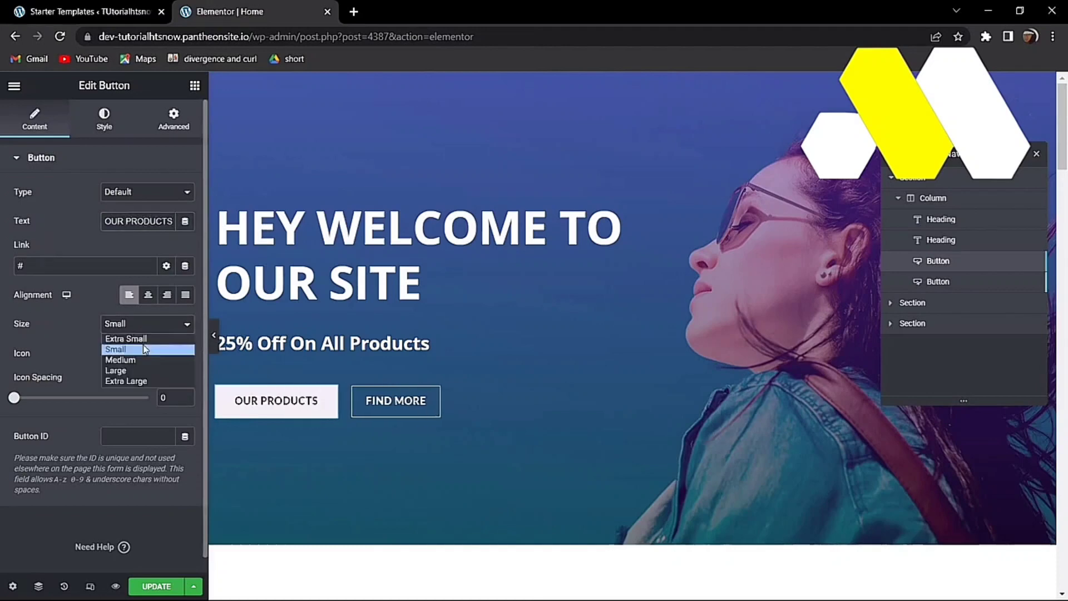
pyautogui.click(135, 368)
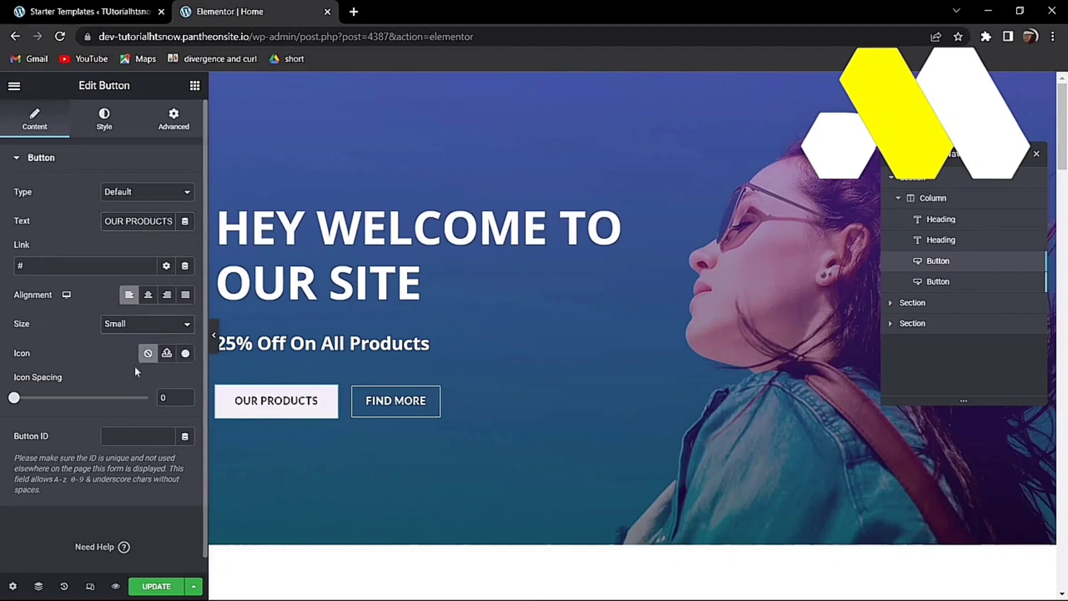
pyautogui.click(147, 324)
pyautogui.click(122, 336)
# Step: Give the button's hover background a purple global theme colour
pyautogui.click(110, 132)
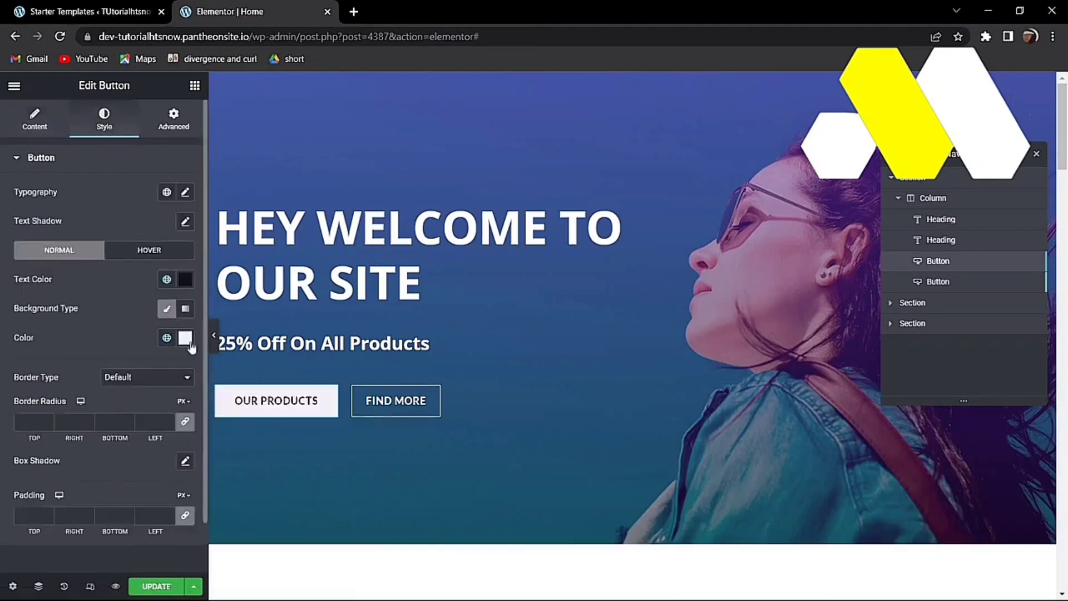
pyautogui.click(155, 259)
pyautogui.click(167, 339)
pyautogui.click(56, 499)
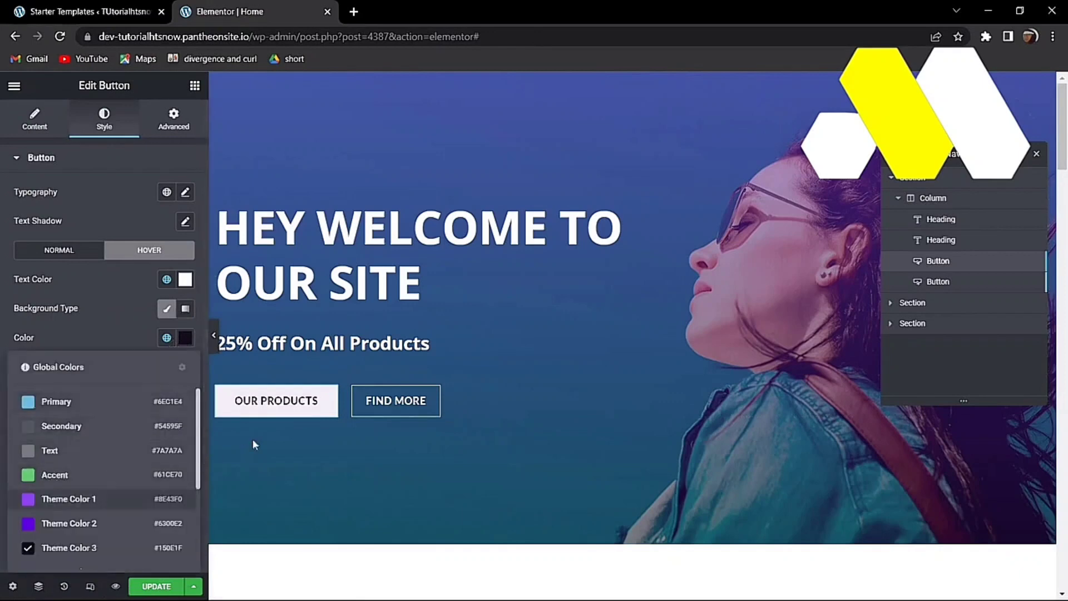
pyautogui.click(175, 127)
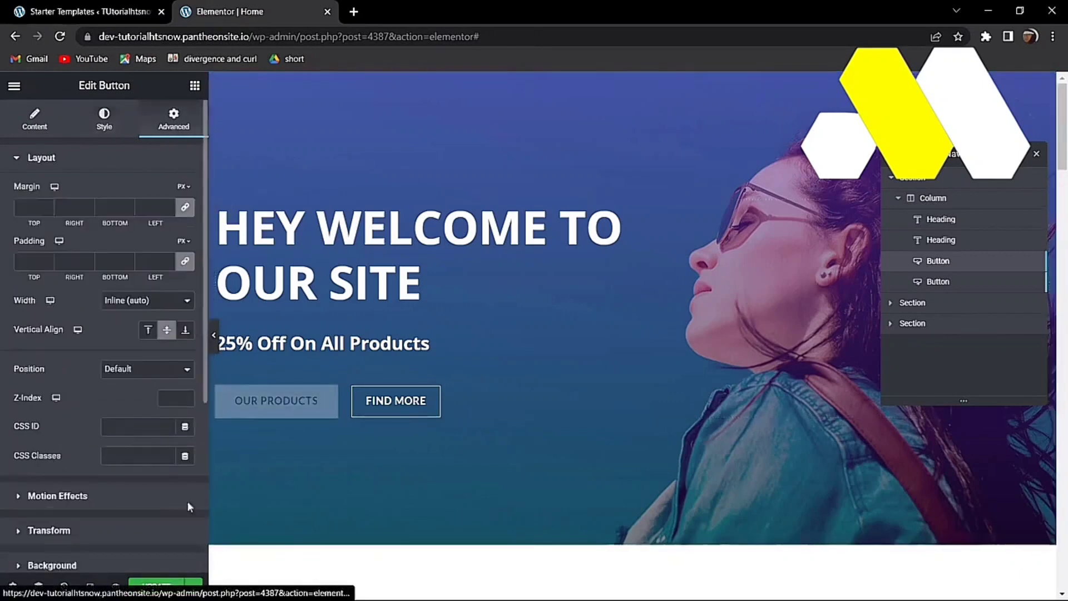
pyautogui.click(104, 119)
pyautogui.click(48, 131)
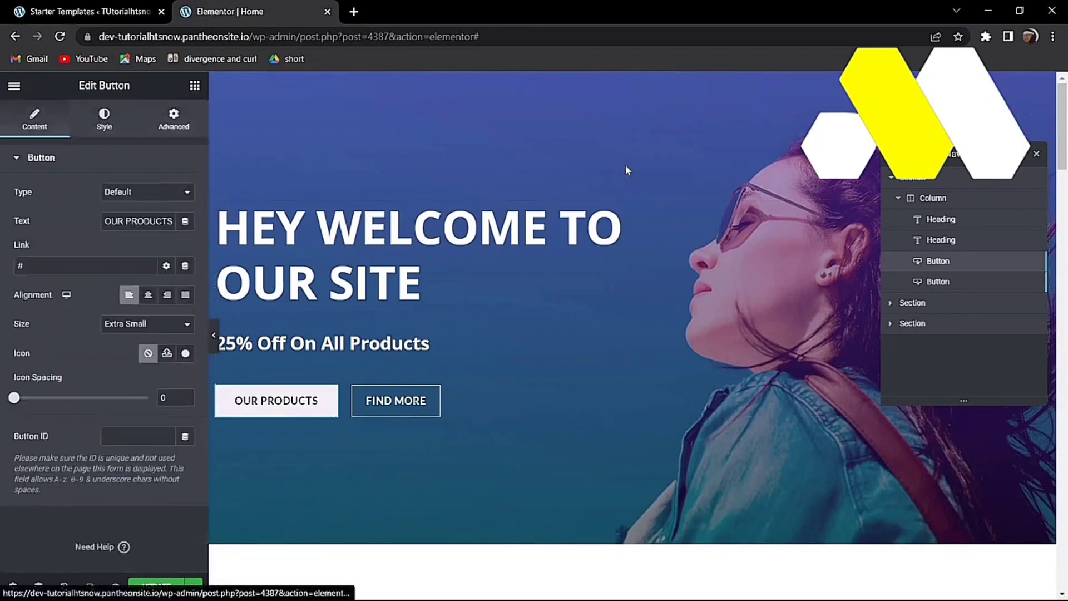
pyautogui.click(119, 128)
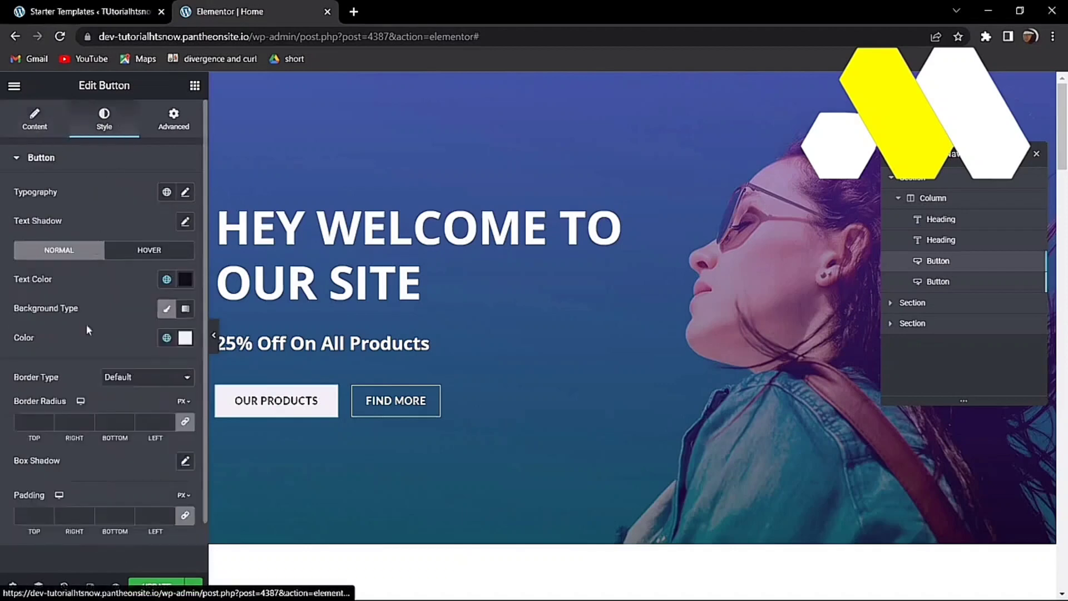
pyautogui.click(14, 85)
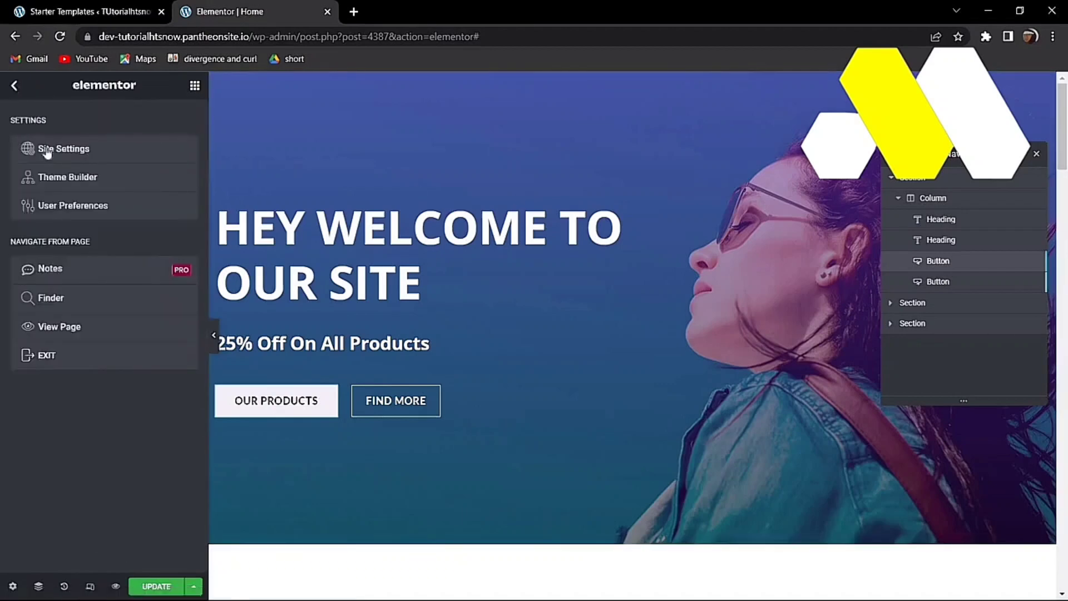
# Step: Review Site Settings > Global Colors, inspecting the Primary colour #6EC1E4
pyautogui.click(59, 159)
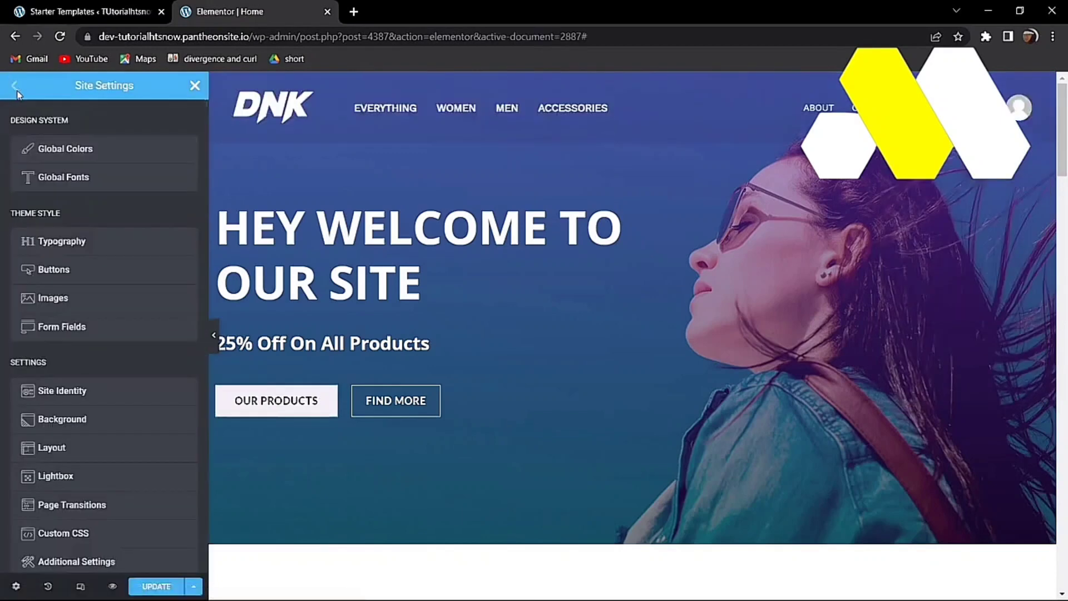
pyautogui.click(96, 155)
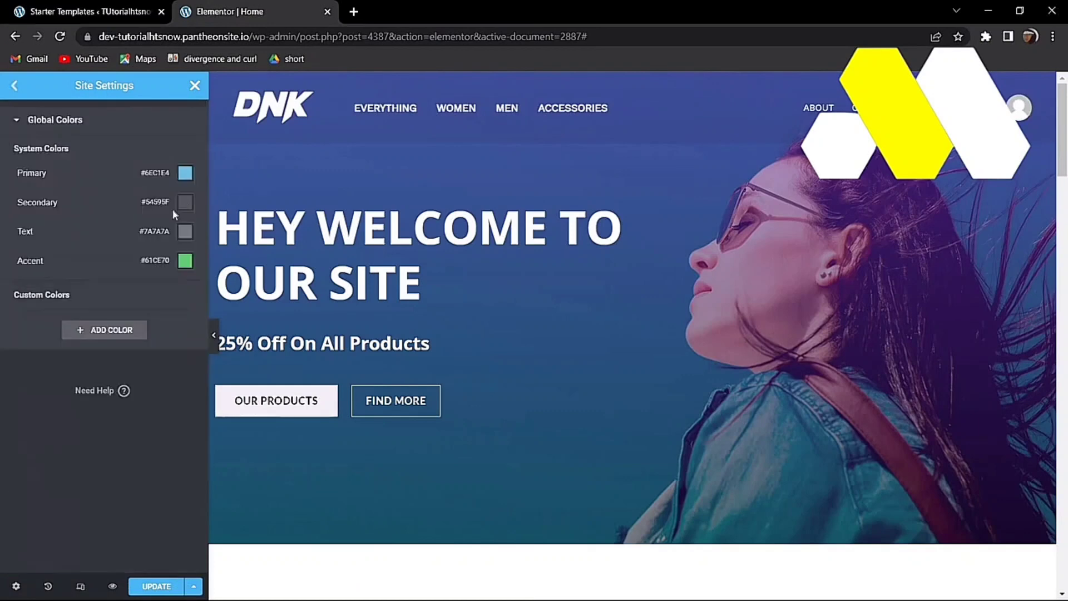
pyautogui.click(188, 174)
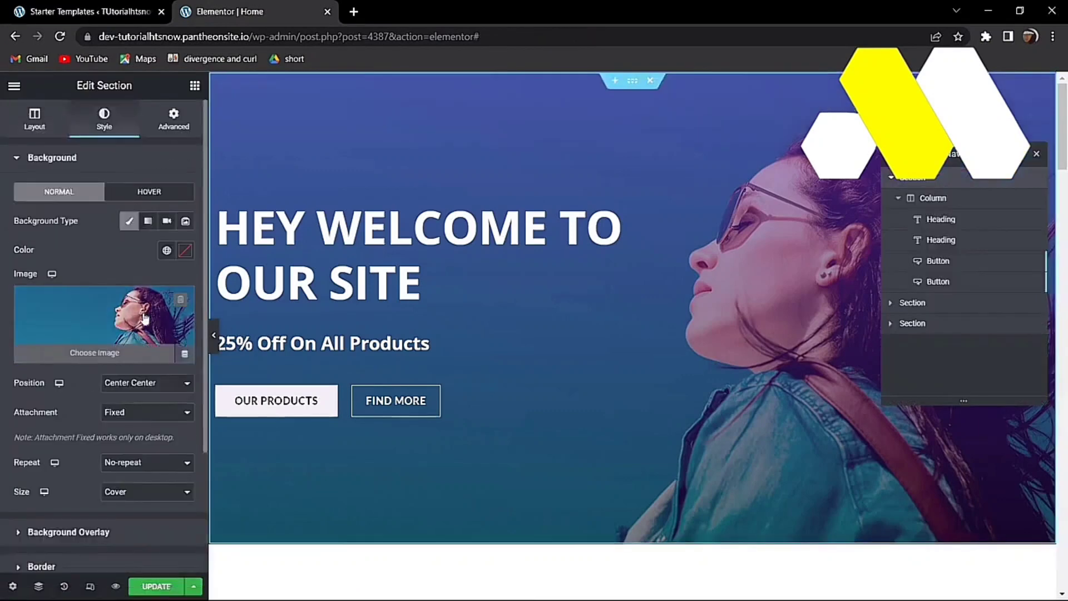
# Step: Delete the hero section's background image, keeping its purple gradient overlay, and check its layout settings
pyautogui.click(181, 300)
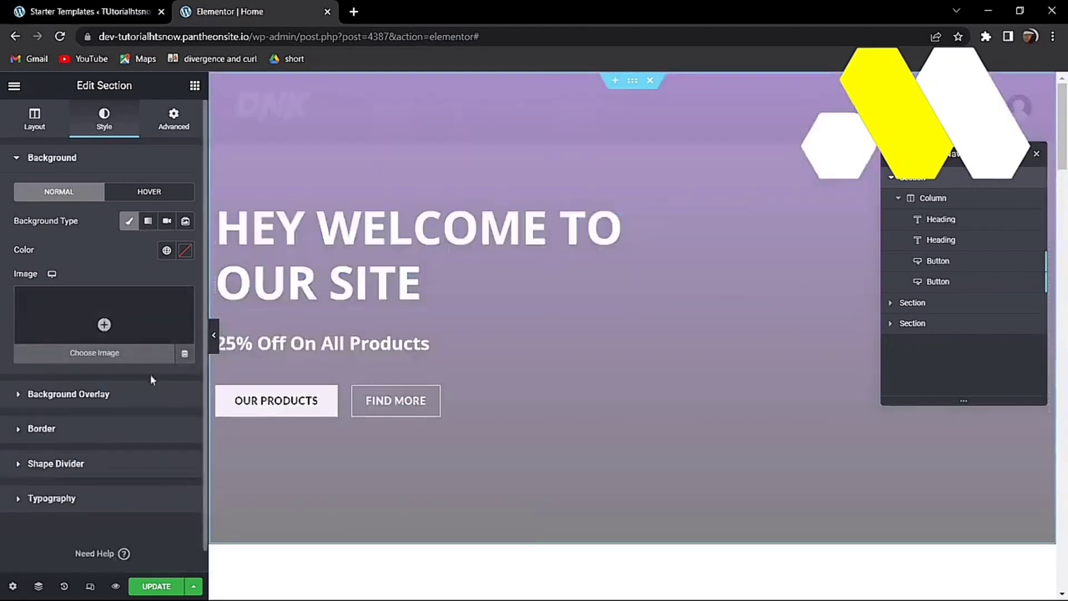
pyautogui.click(84, 394)
pyautogui.scroll(-3, 97, 379)
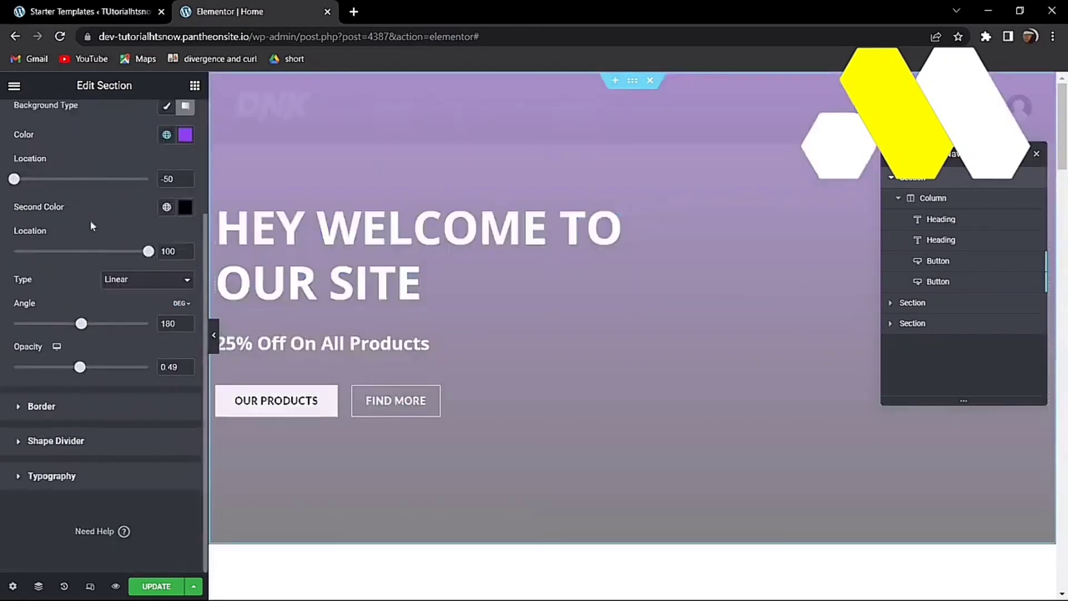
pyautogui.scroll(3, 91, 225)
pyautogui.click(50, 114)
pyautogui.scroll(-6, 572, 354)
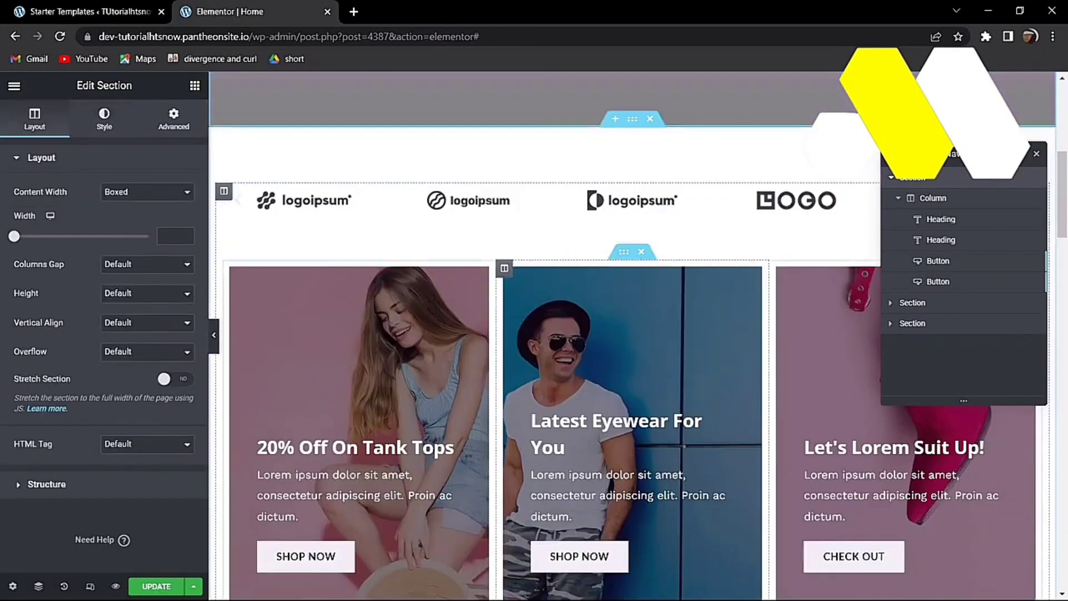
pyautogui.scroll(-3, 428, 227)
pyautogui.scroll(3, 366, 422)
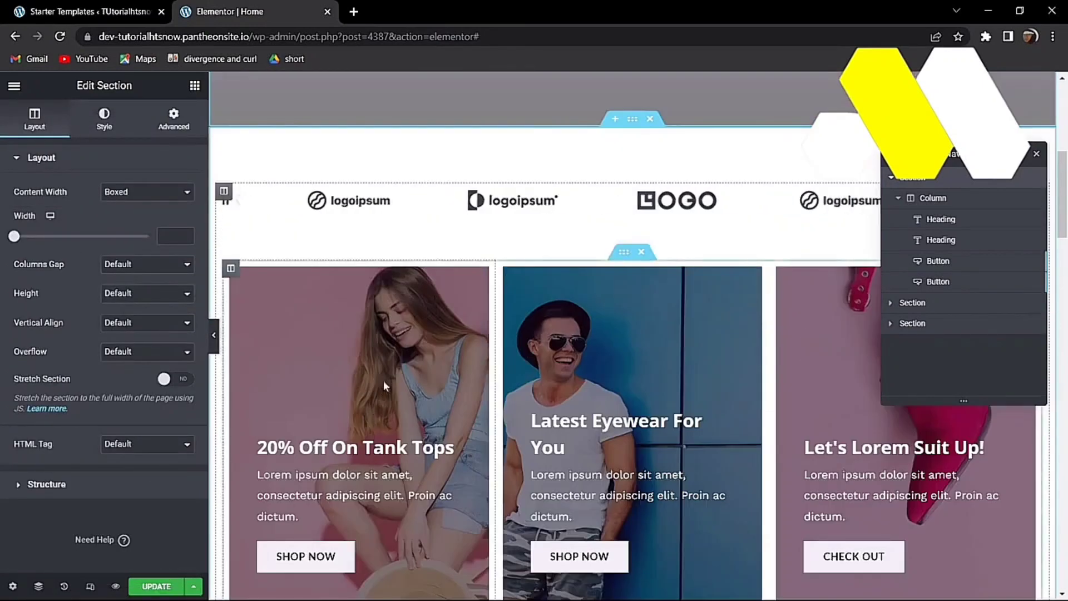
# Step: Inspect the background and overlay settings of the logo and offer-cards section
pyautogui.click(111, 125)
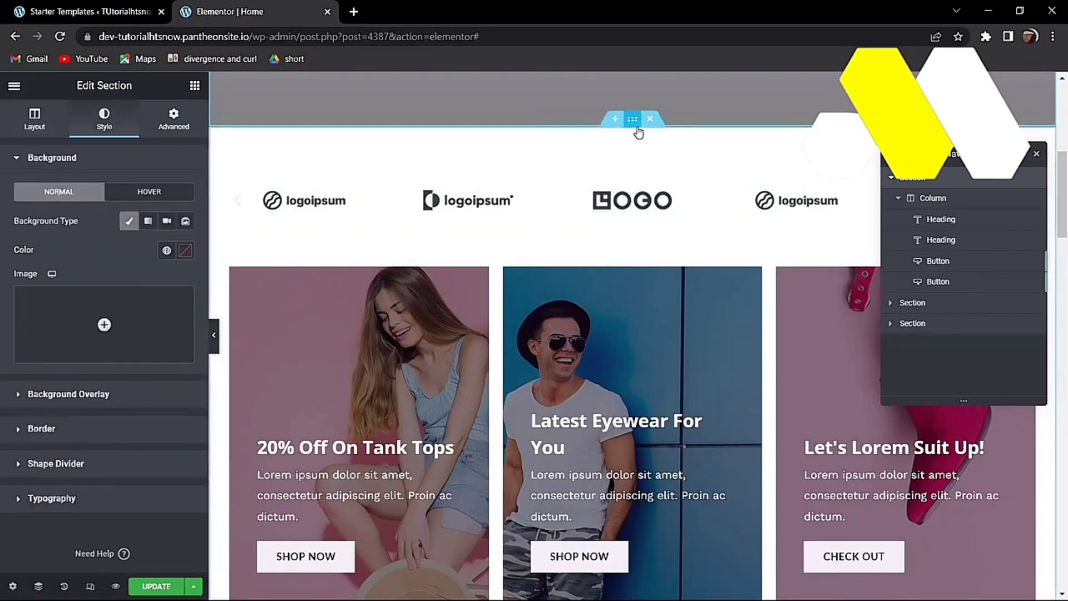
pyautogui.click(634, 122)
pyautogui.click(113, 128)
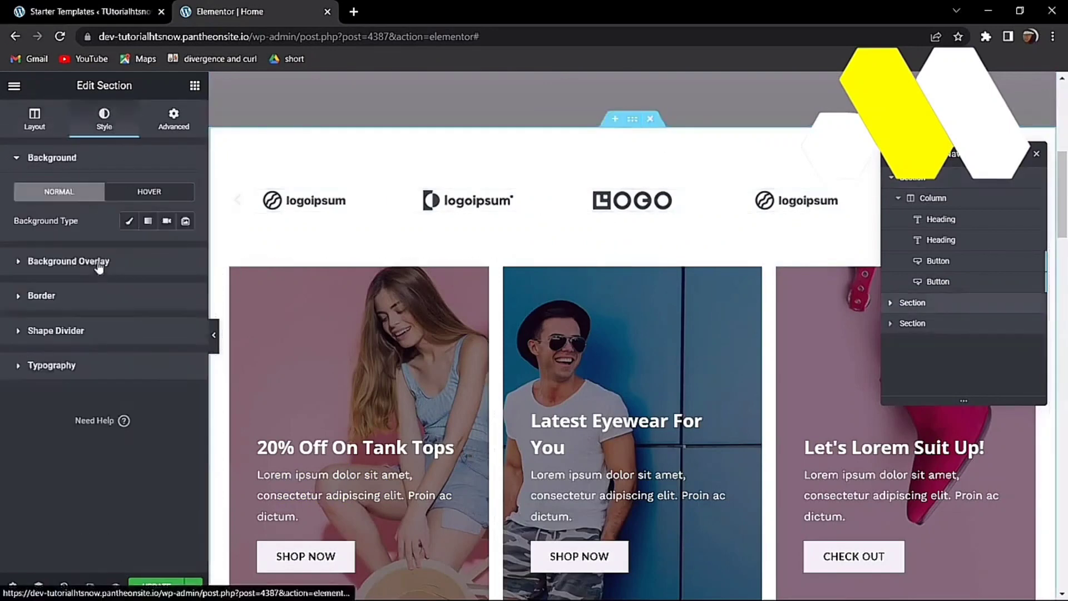
pyautogui.click(100, 263)
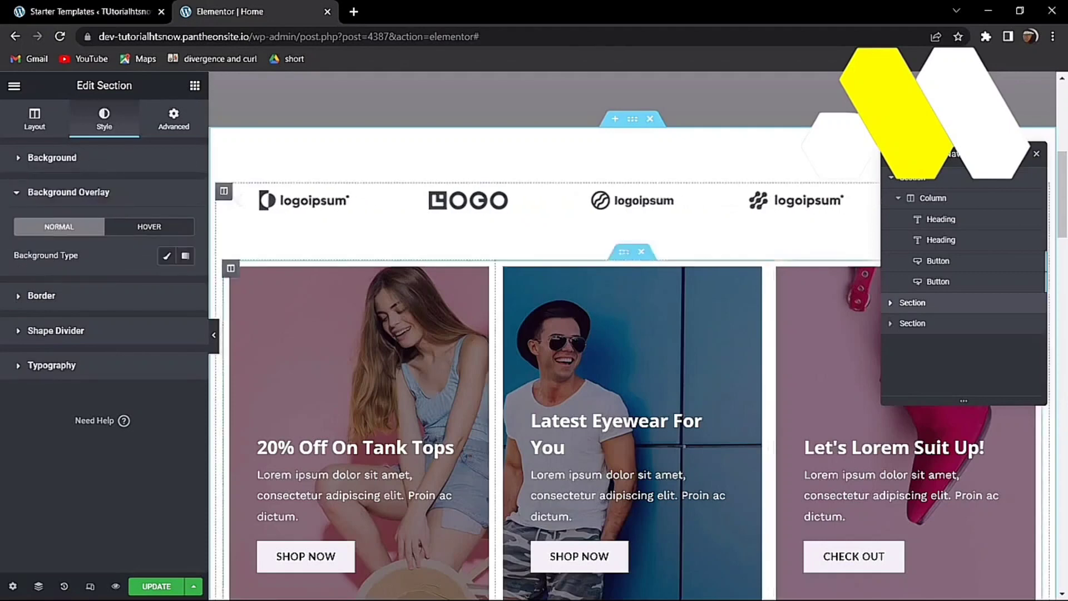
# Step: Inspect the '20% Off On Tank Tops' and 'Latest Eyewear For You' image boxes, scrolling down the page
pyautogui.click(453, 442)
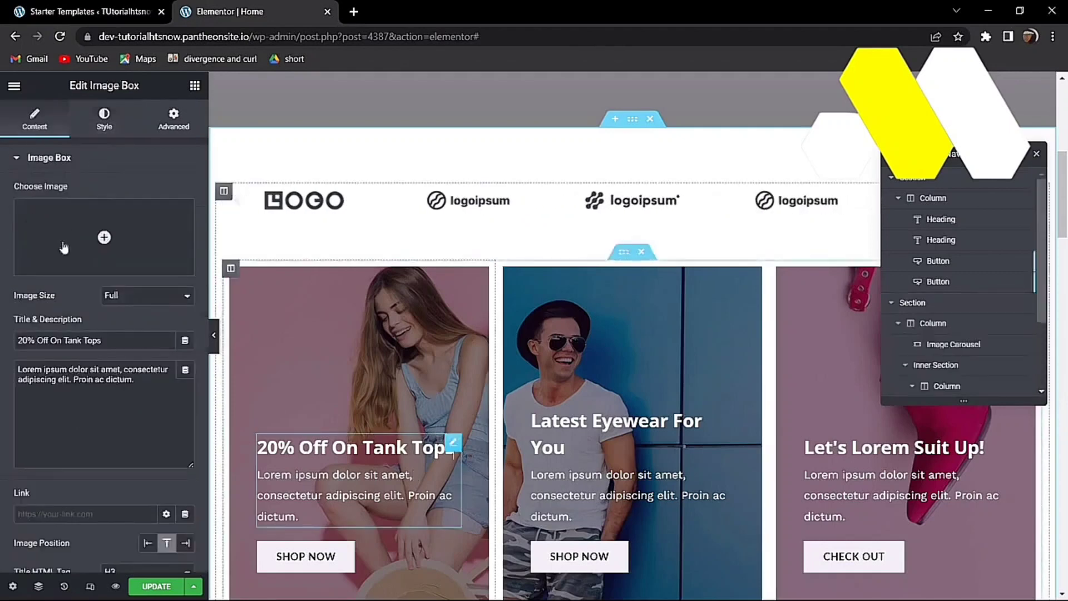
pyautogui.scroll(-5, 616, 344)
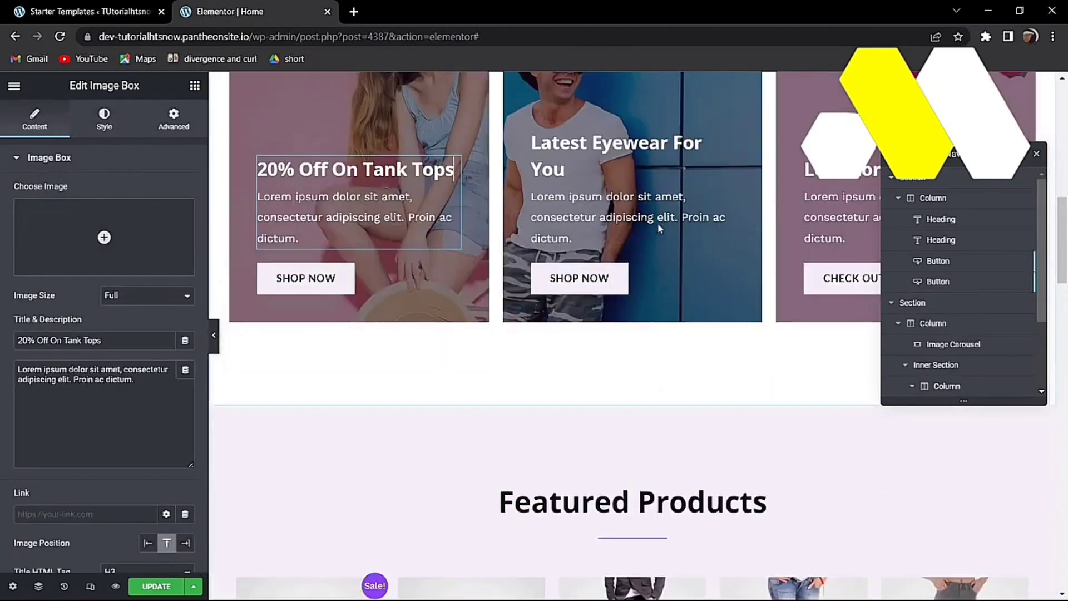
pyautogui.click(613, 238)
pyautogui.scroll(-7, 683, 299)
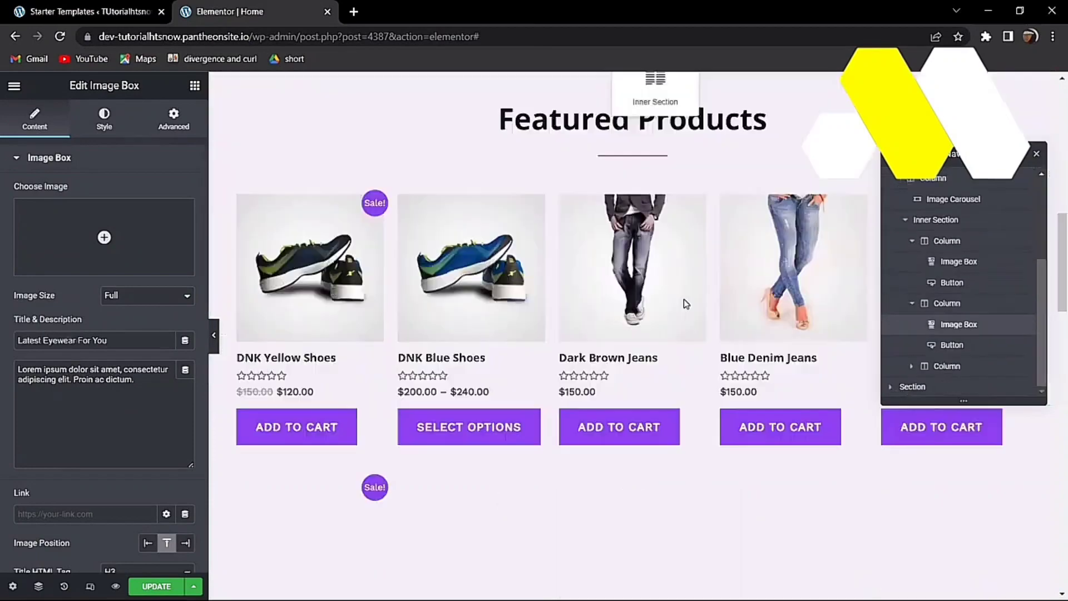
pyautogui.scroll(8, 682, 310)
pyautogui.scroll(-6, 540, 369)
pyautogui.scroll(-6, 453, 367)
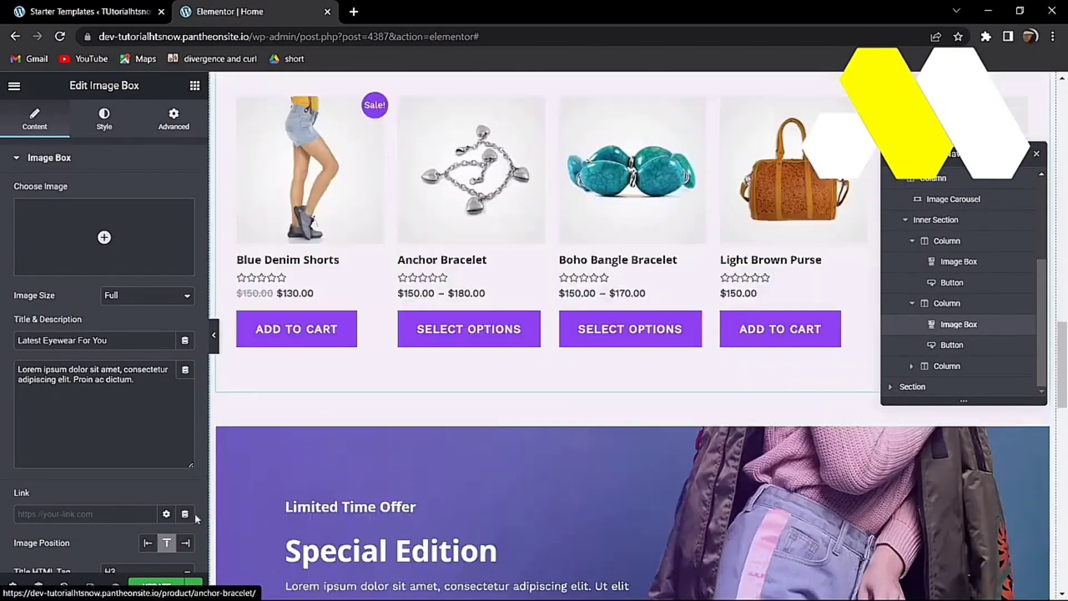
pyautogui.scroll(-2, 104, 334)
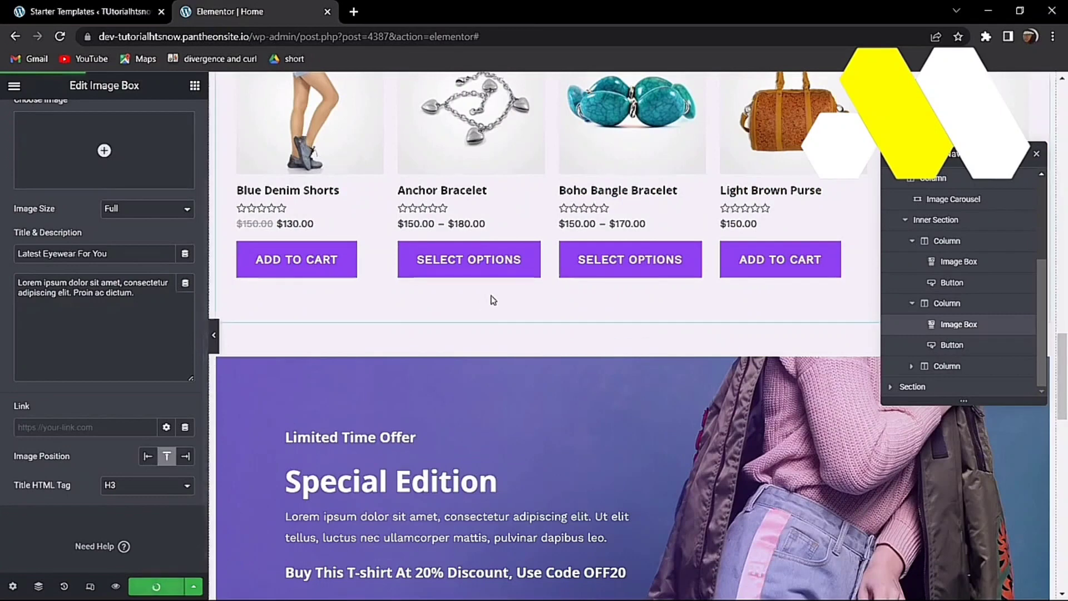